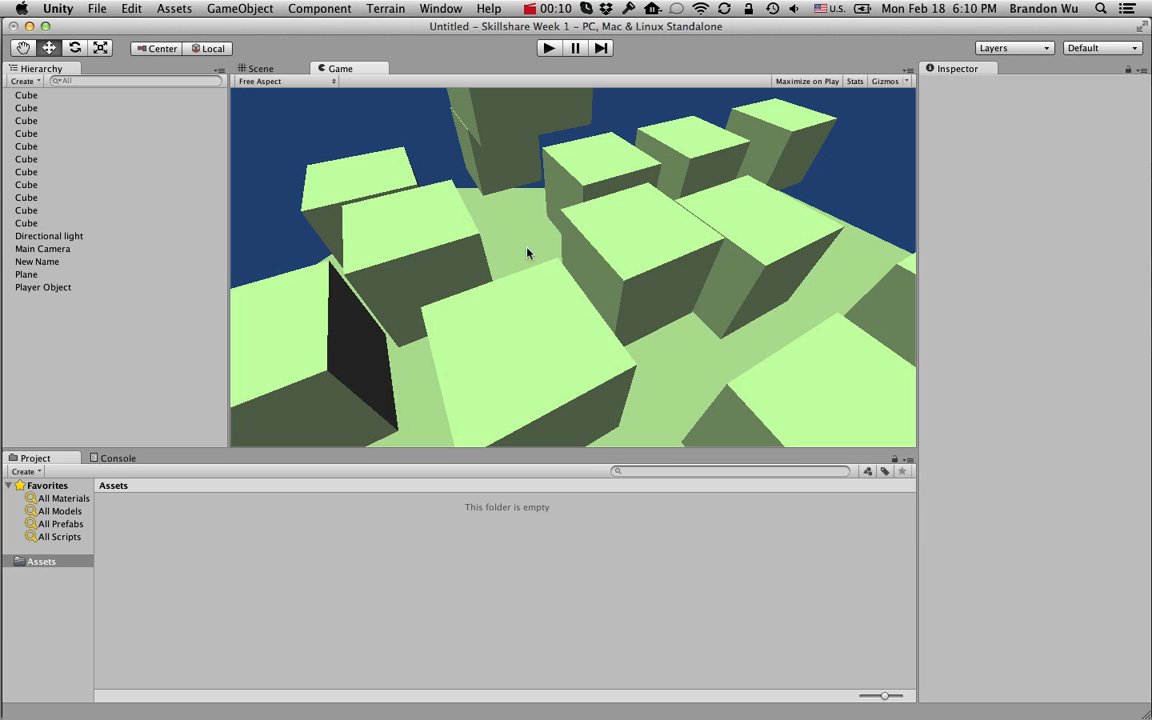
Step: In the Scene view, try Soft Shadows on the directional light, and set its shadow type back to No Shadows
click(258, 68)
click(104, 237)
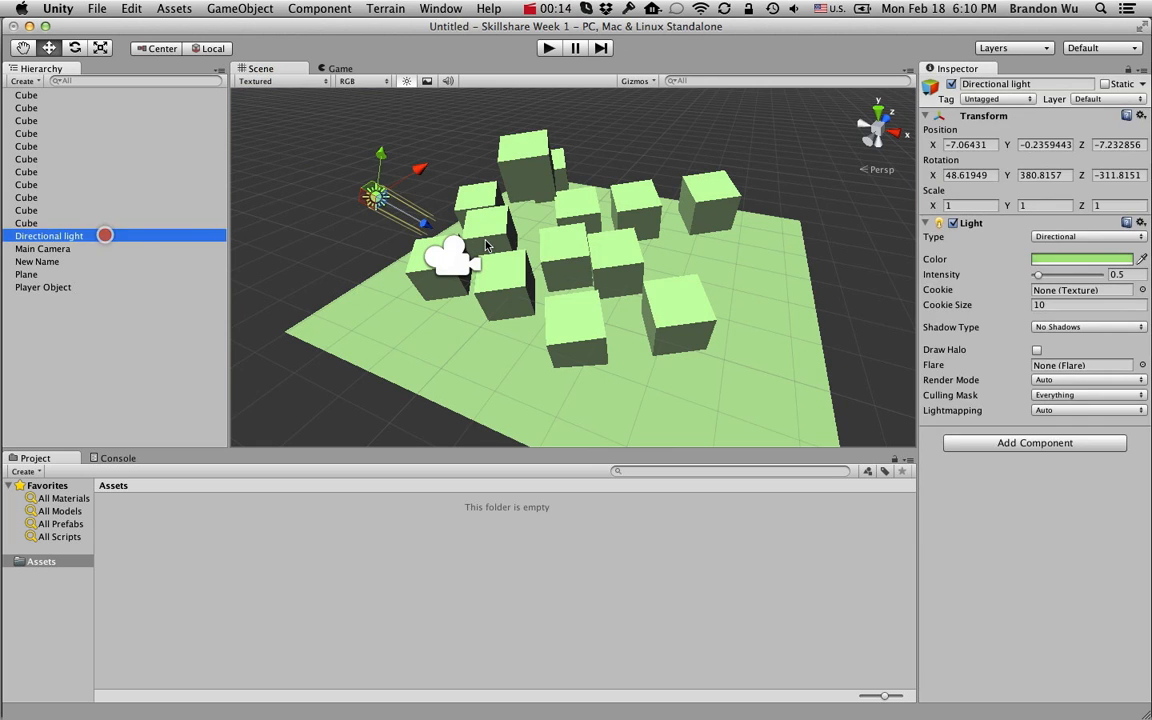
click(1120, 327)
click(1115, 355)
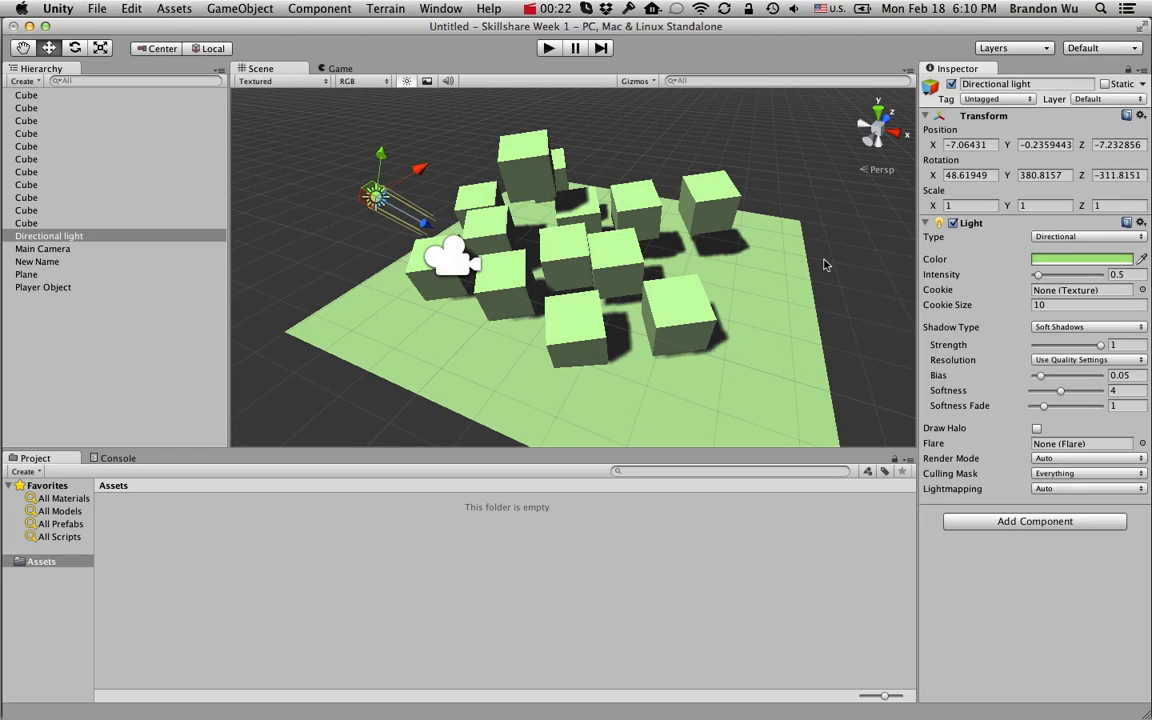
click(1058, 332)
click(1000, 299)
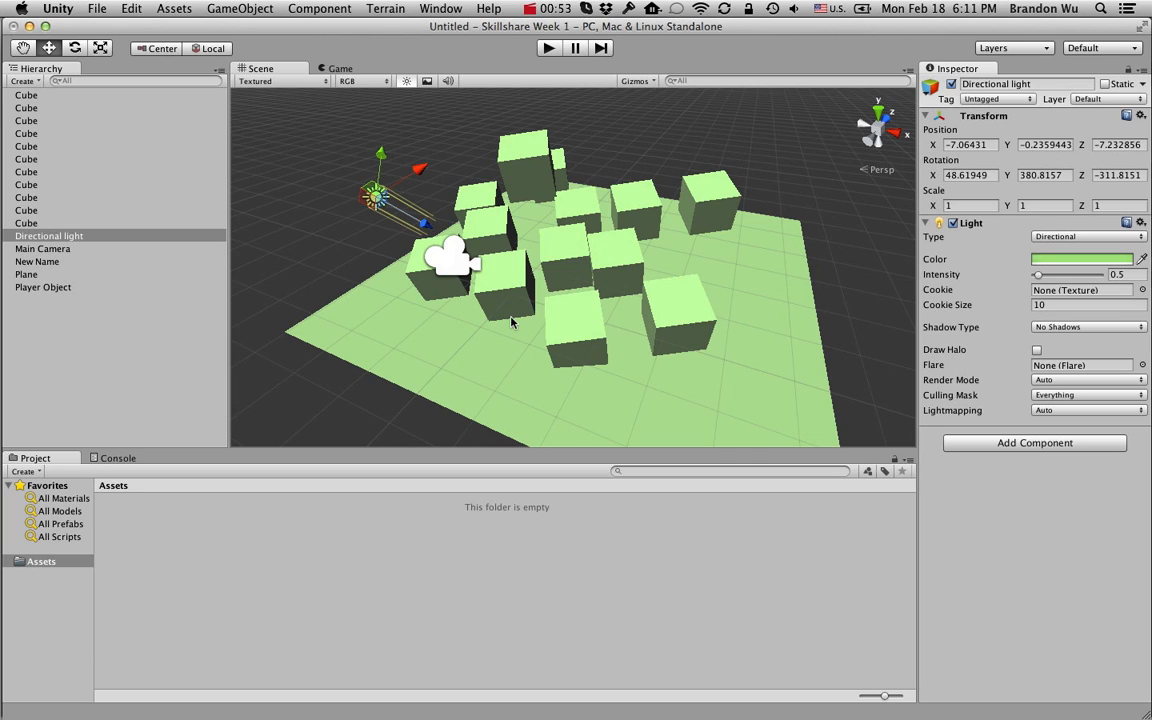
Step: Switch to Finder and import MyFirstGame.jpg from the class folder into the Unity project's Assets folder
key(super+Tab)
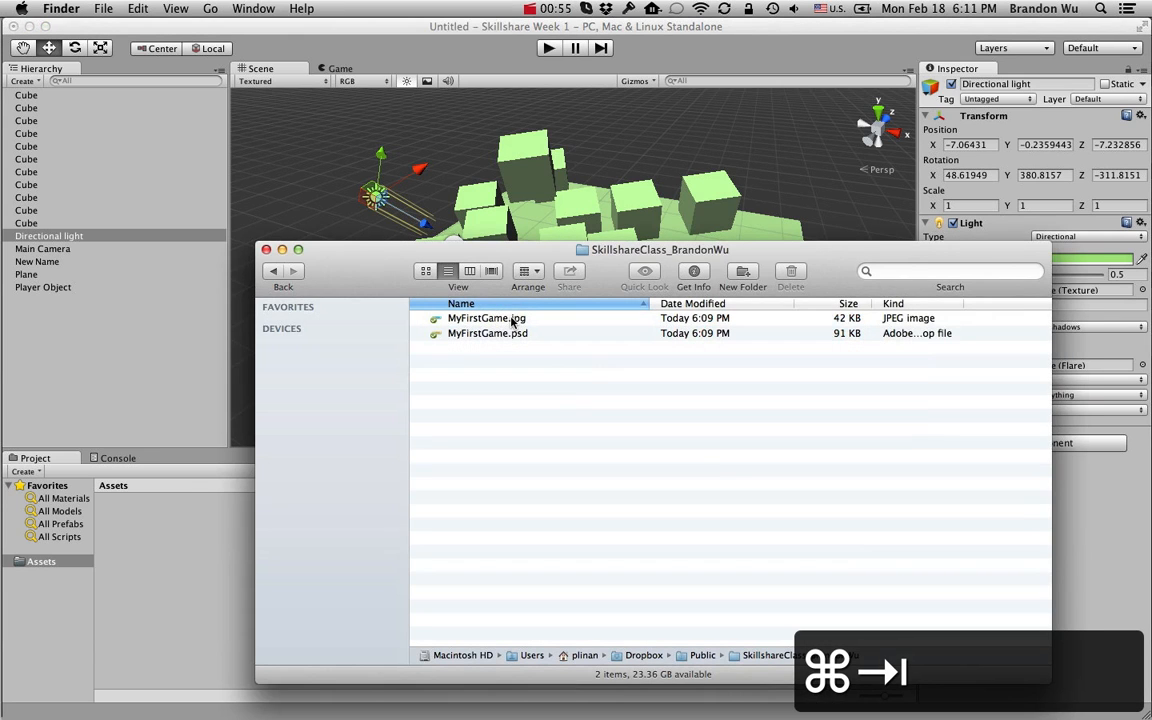
drag(505, 268, 592, 254)
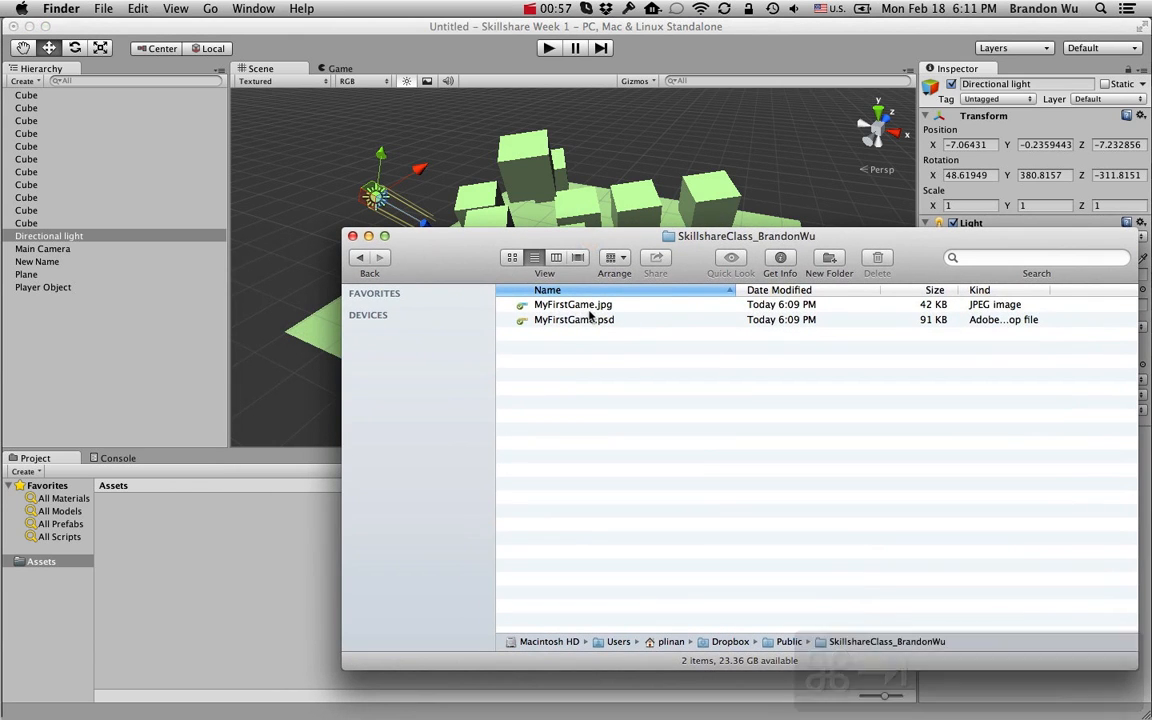
drag(585, 309, 121, 602)
click(157, 598)
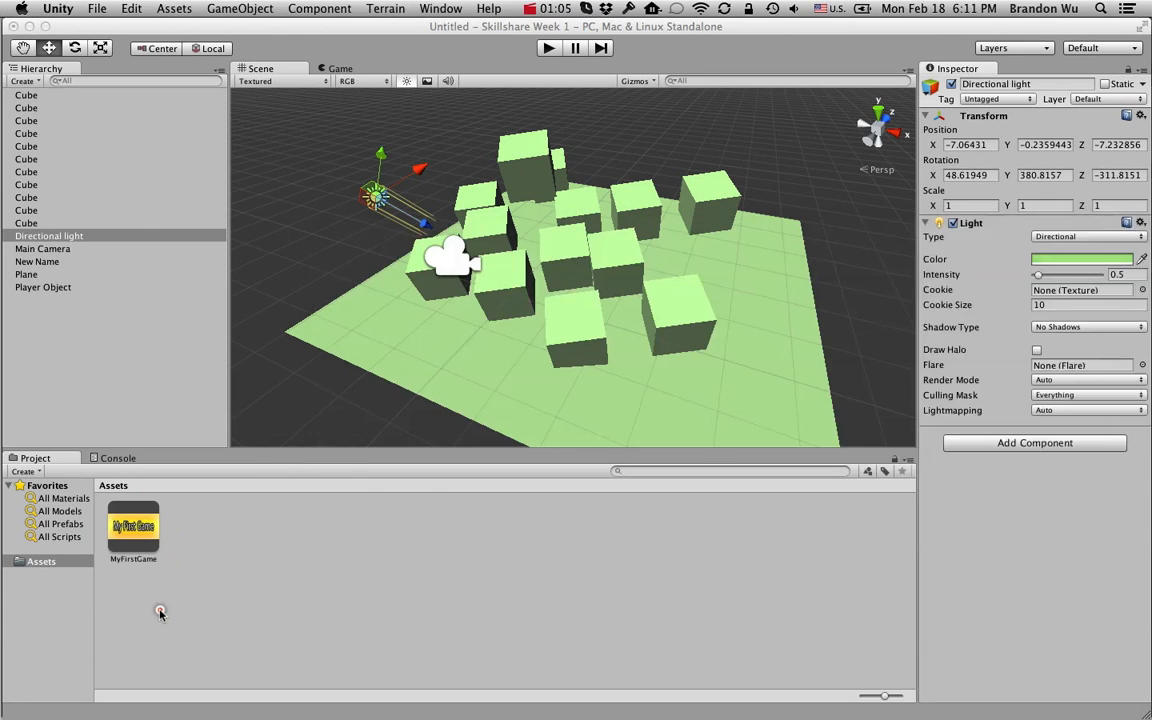
Step: Examine the MyFirstGame image's import settings and enlarge its preview, leaving the image deselected
click(145, 548)
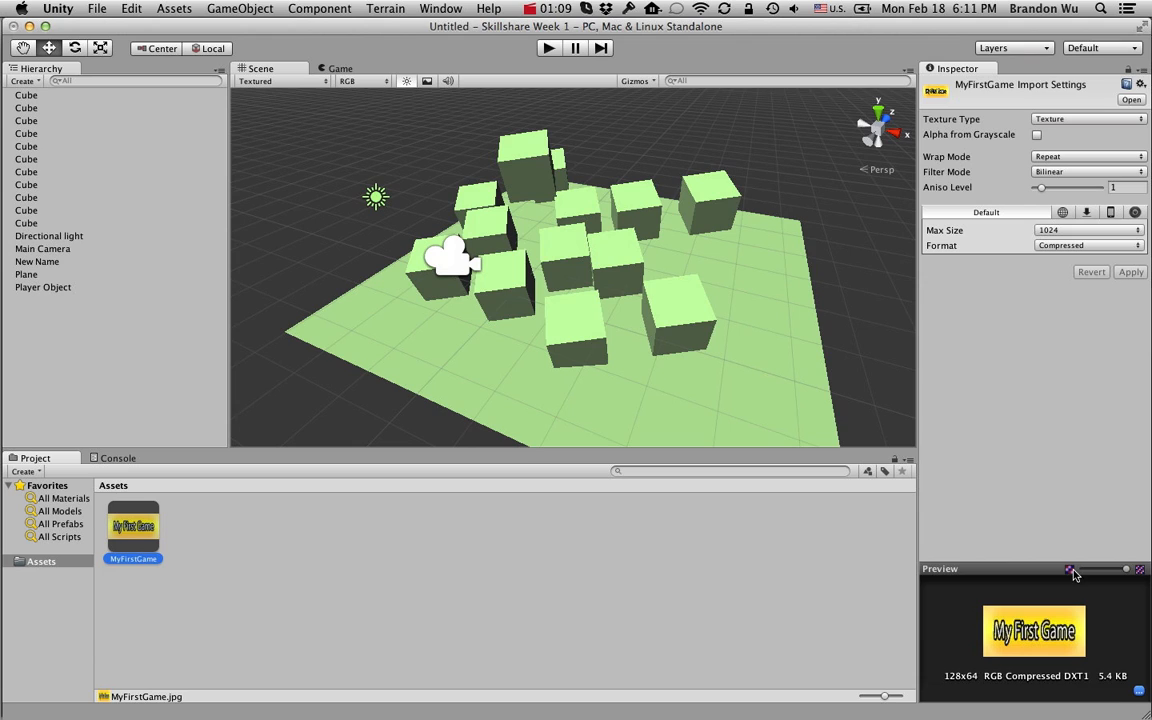
drag(1040, 565, 1038, 532)
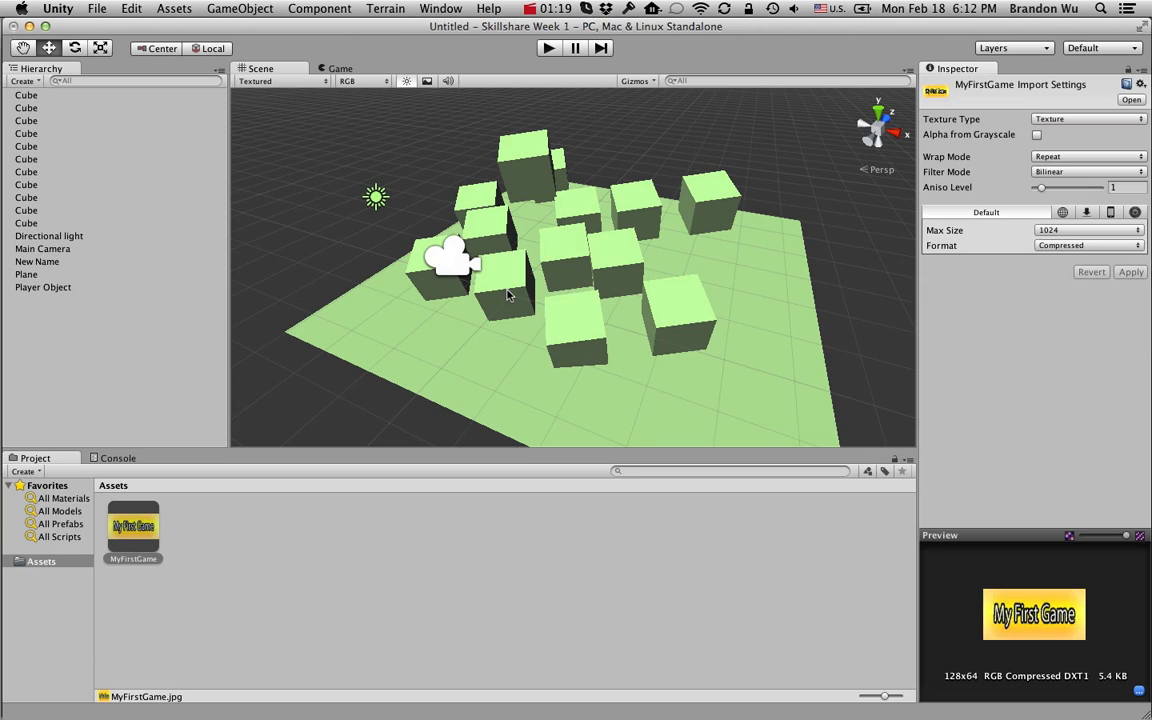
click(193, 545)
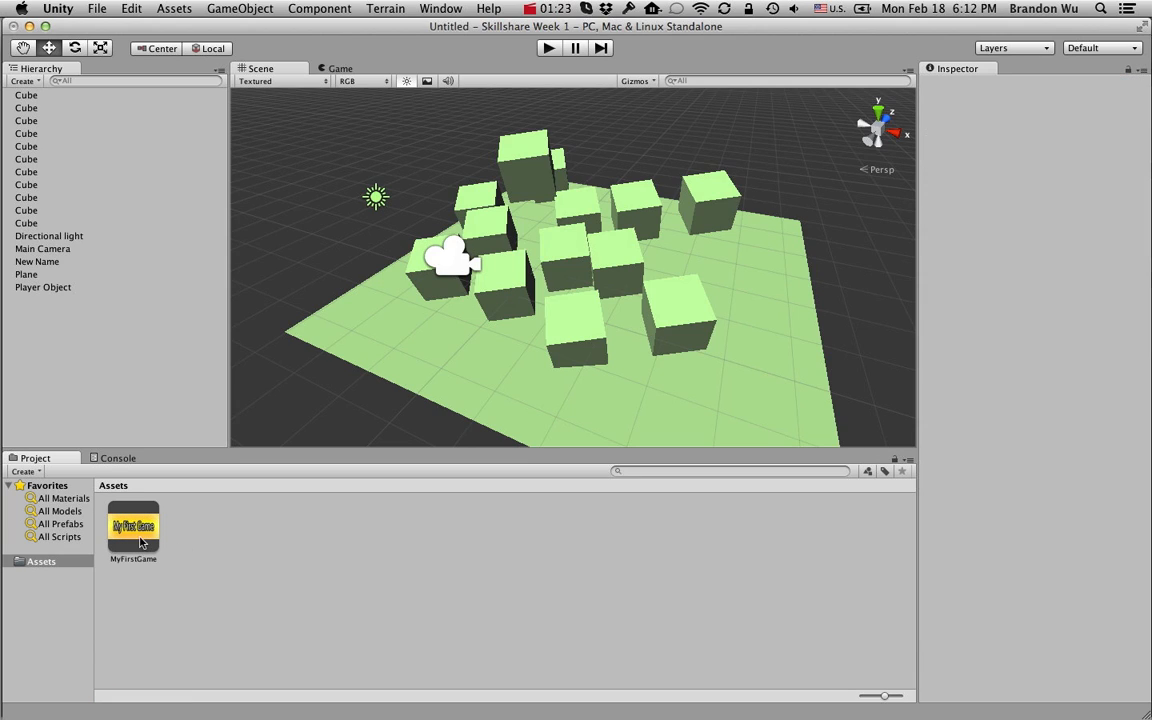
Step: Apply the MyFirstGame image as a texture to the New Name cube in the scene and select that cube
drag(131, 541, 503, 278)
click(504, 280)
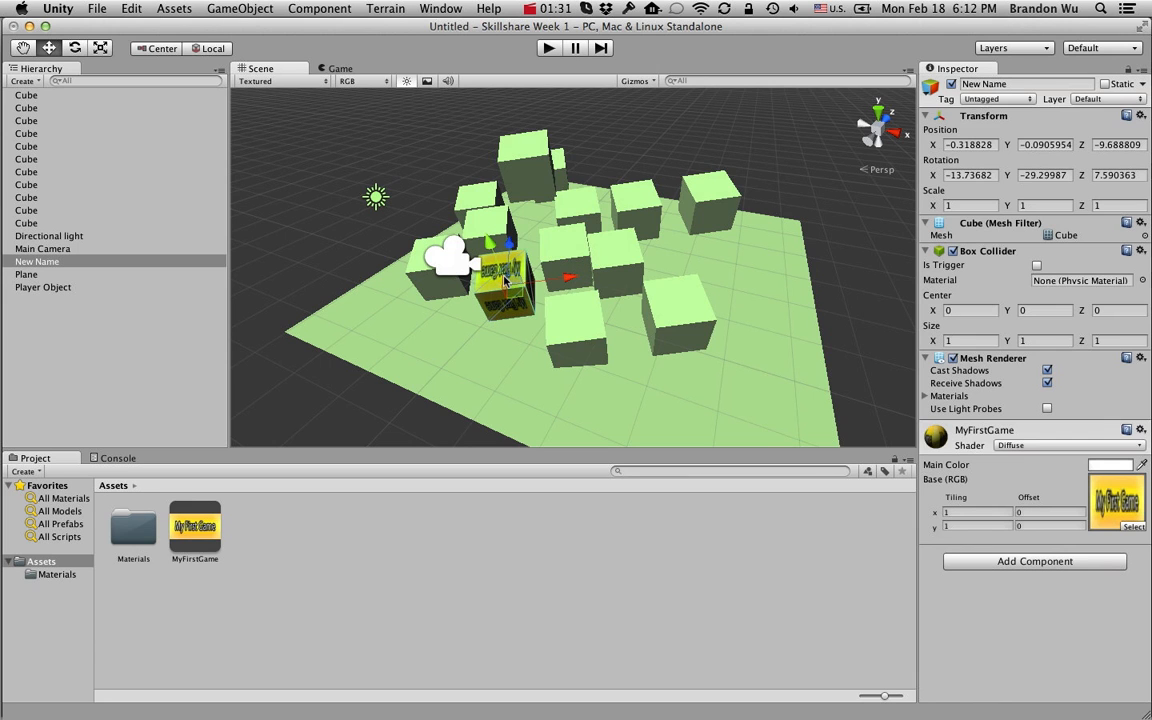
Step: Rotate the New Name cube to about -12.6, 81, 29.9 degrees so its My First Game lettering reads upright from the front
scroll(520, 285, up, 10)
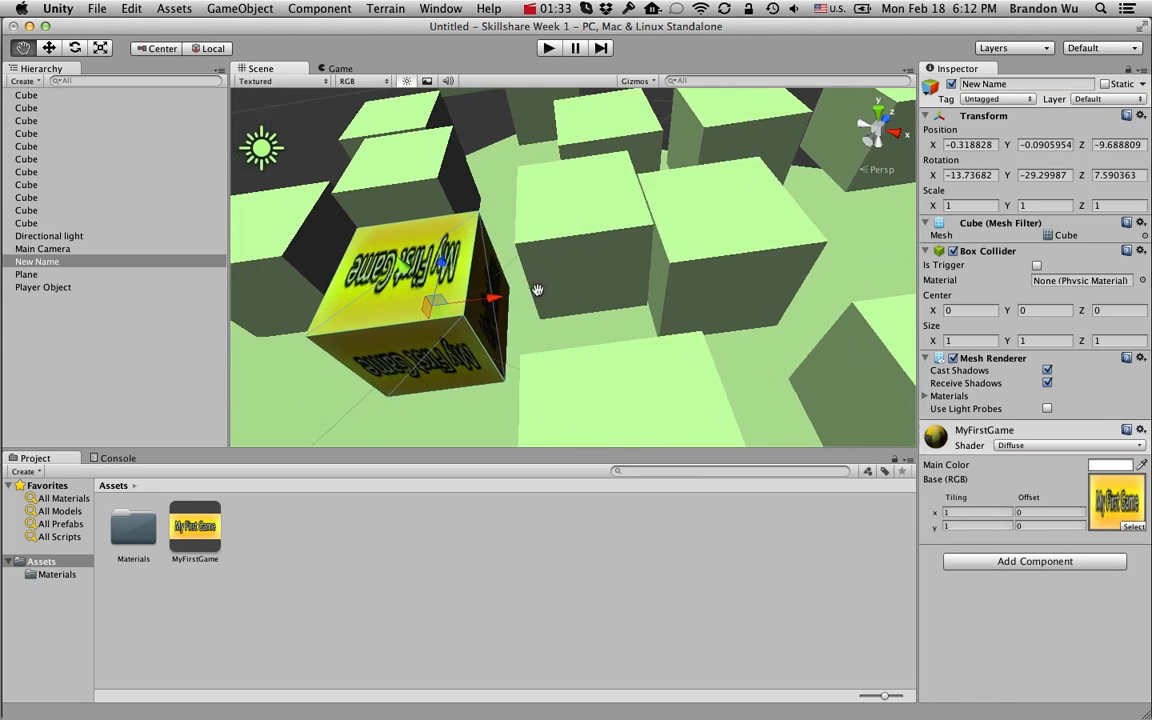
scroll(537, 290, up, 3)
key(e)
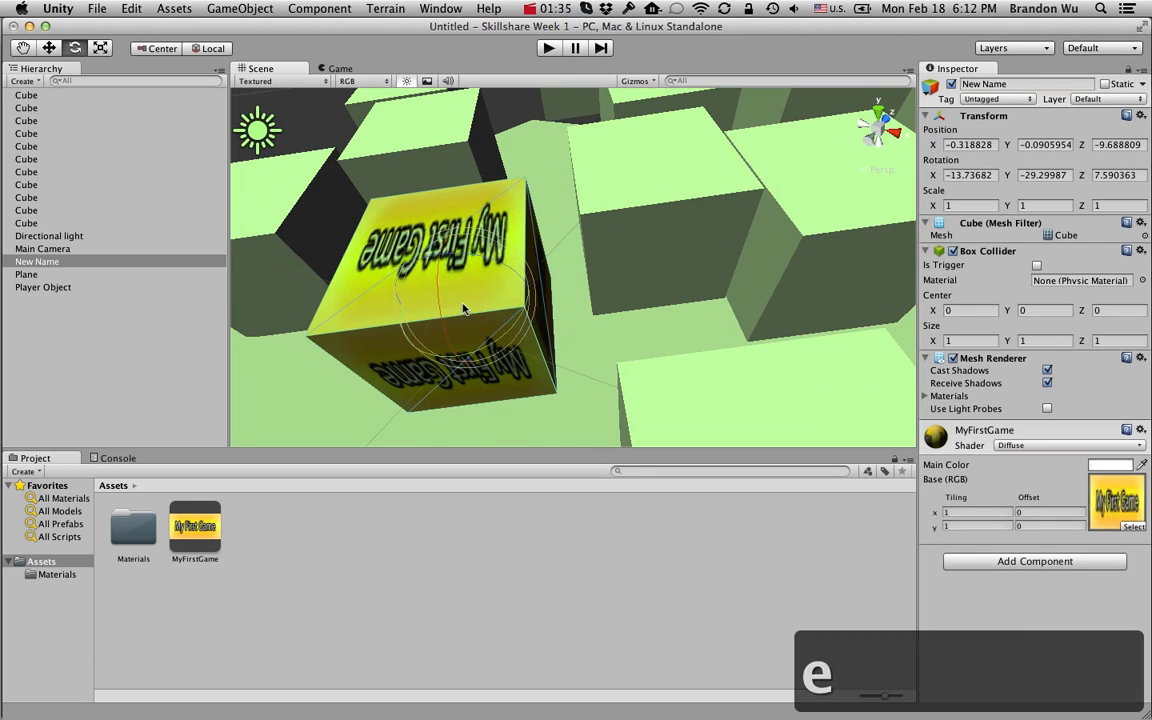
drag(415, 320, 305, 255)
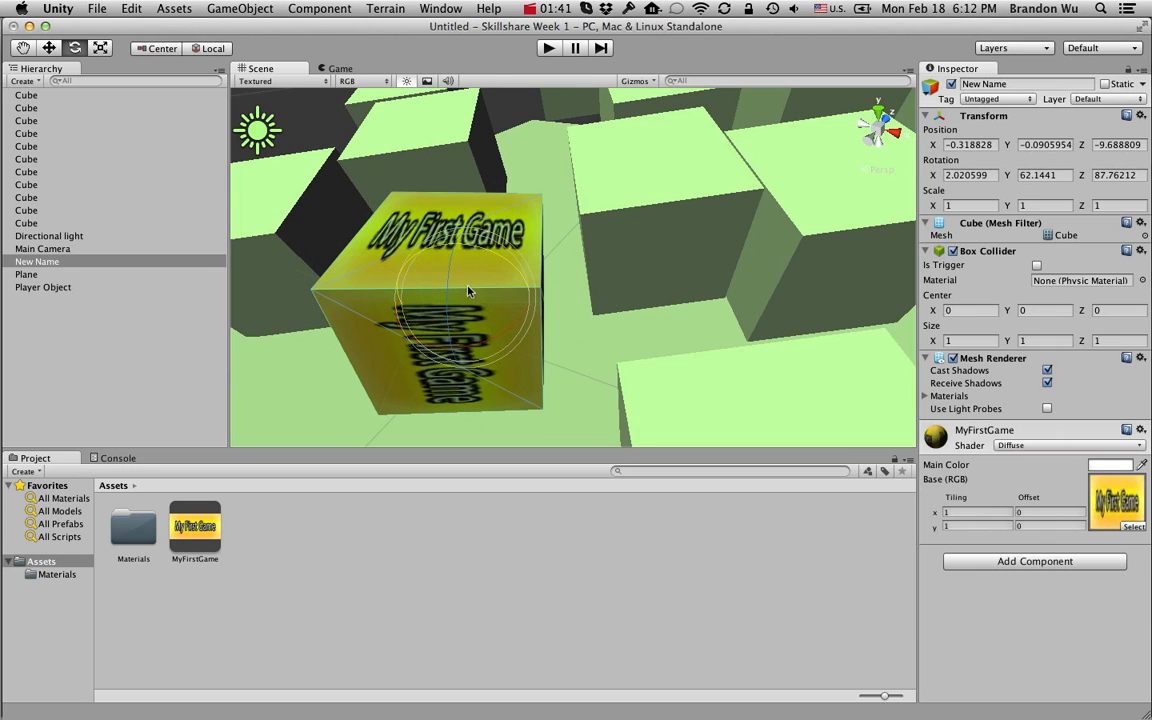
drag(450, 267, 450, 357)
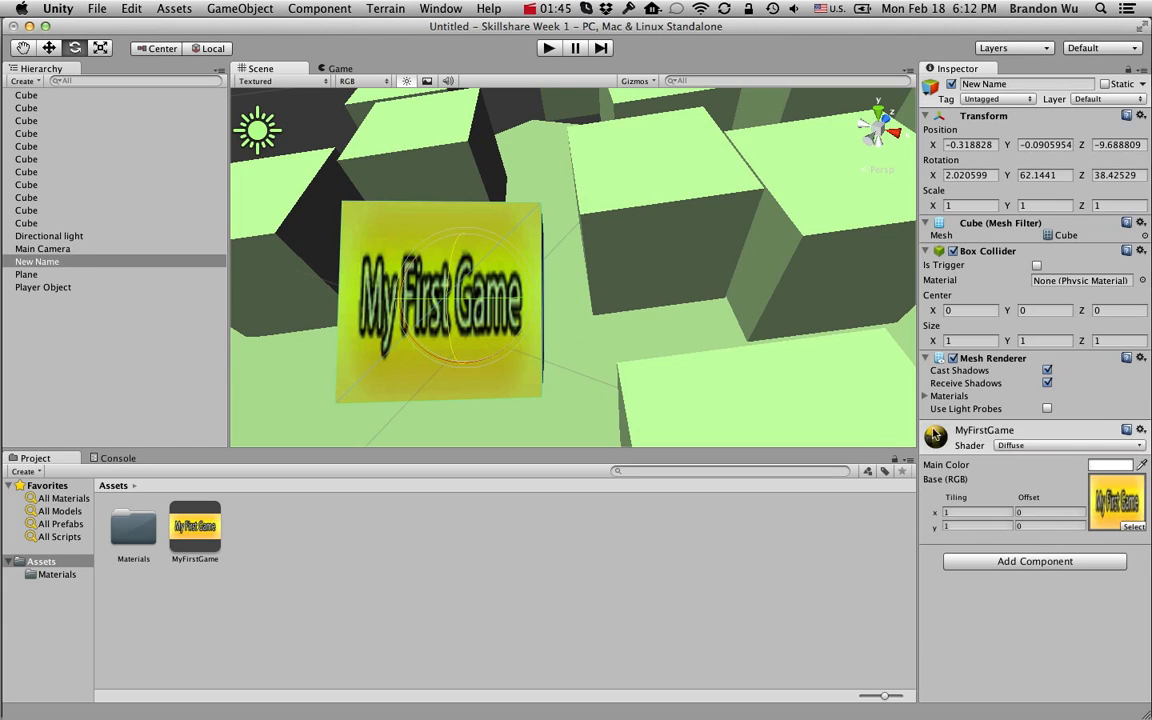
drag(466, 276, 385, 246)
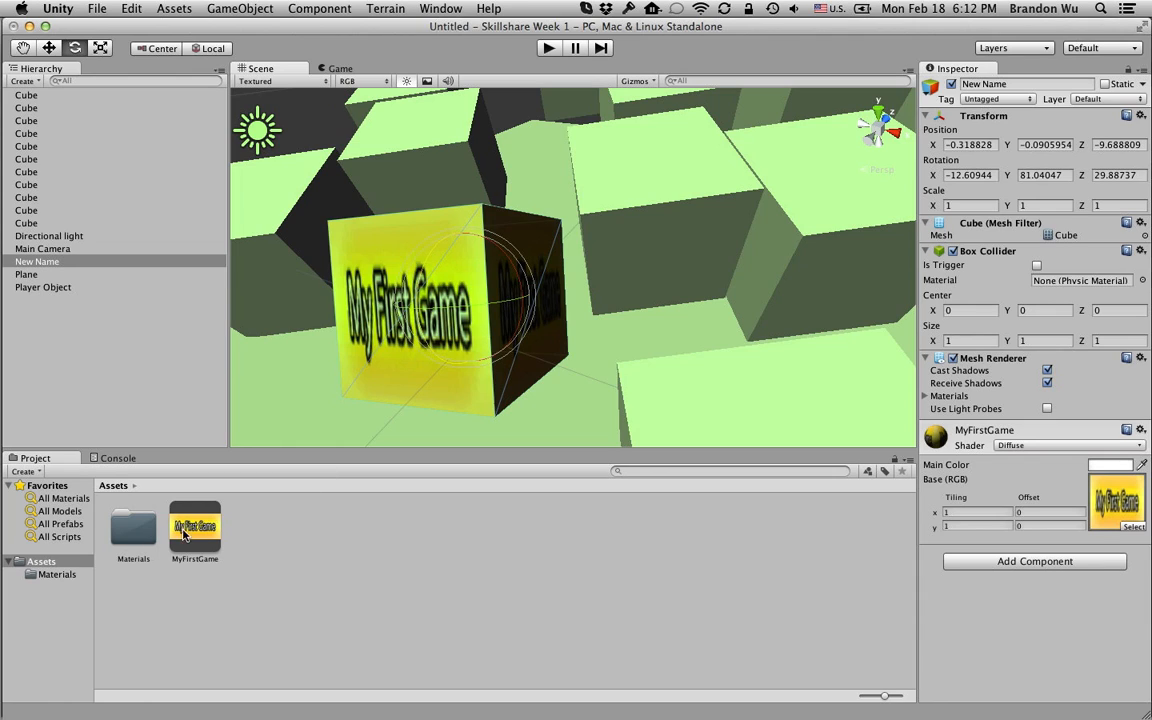
Step: Inspect the new Materials folder and the MyFirstGame image in the project's assets
click(135, 530)
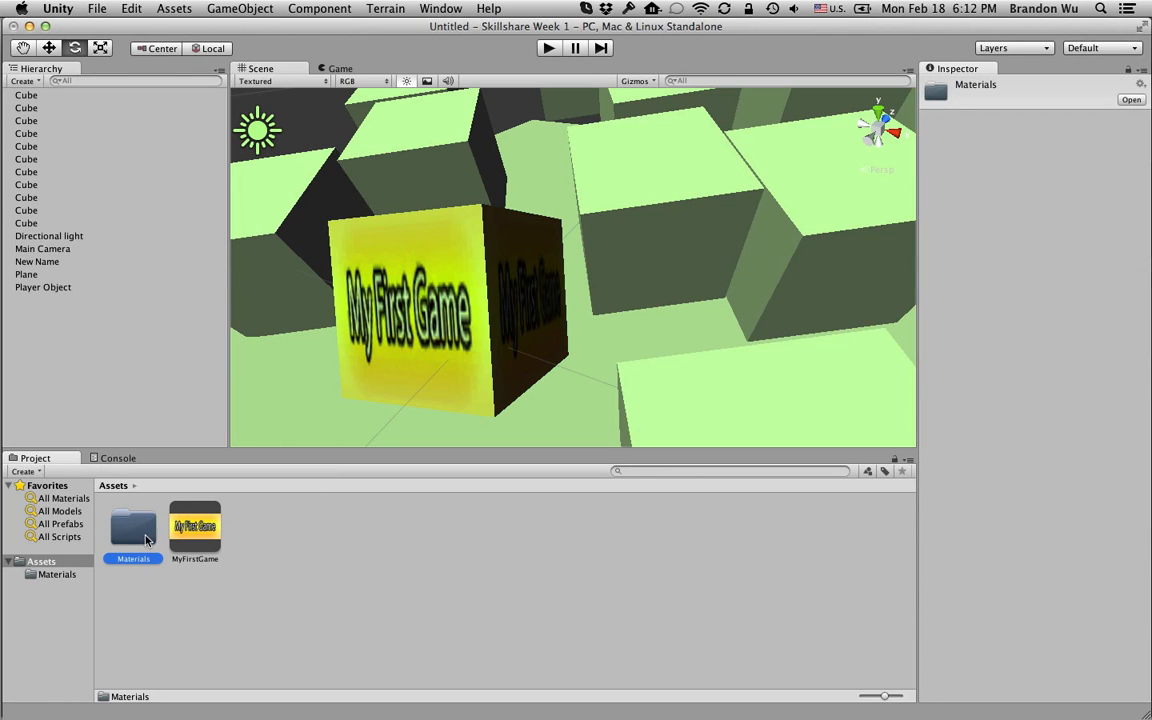
click(199, 538)
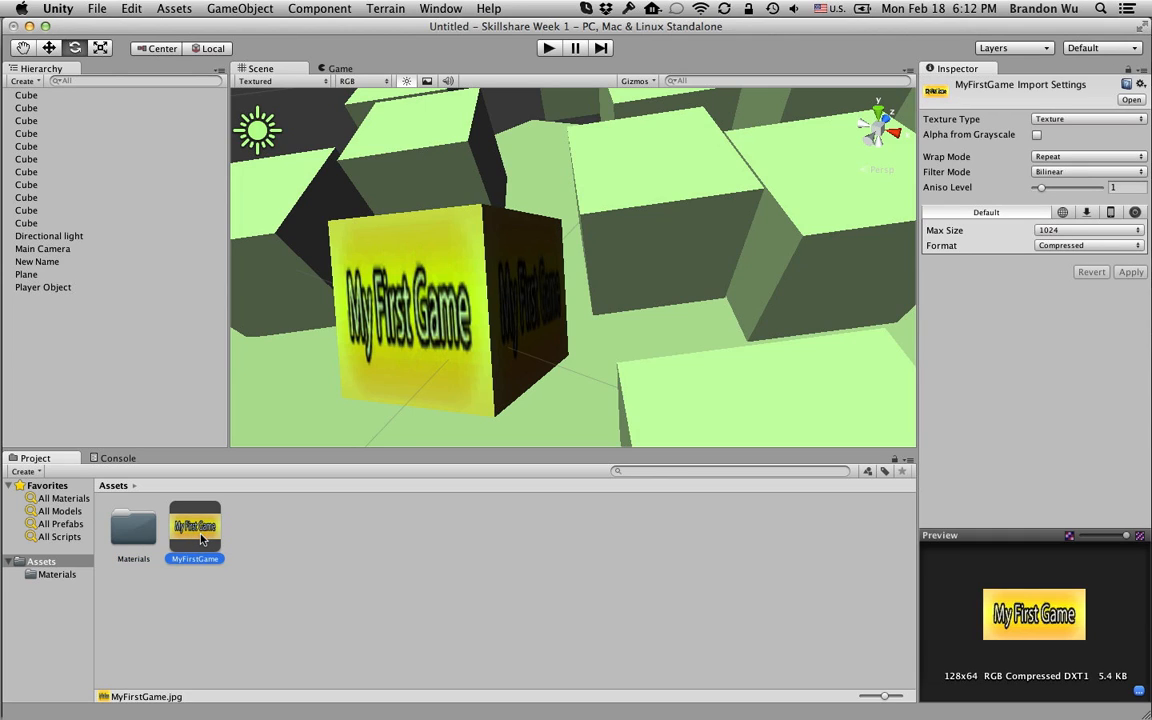
click(137, 532)
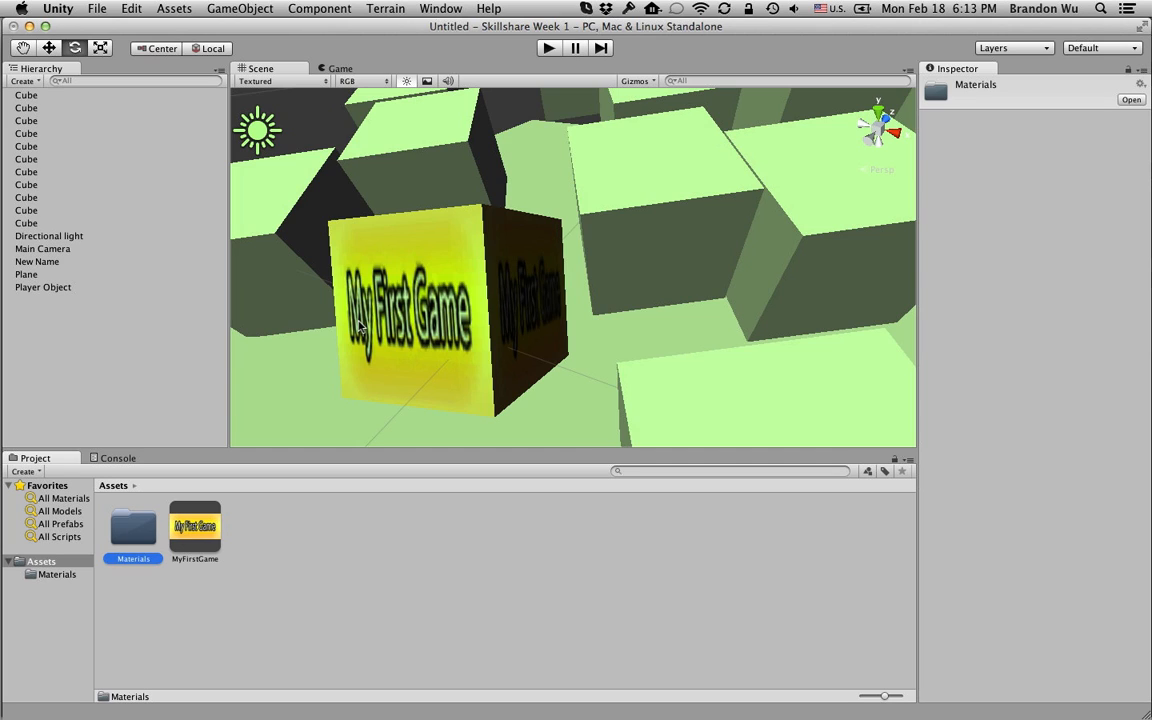
Step: Compare the textured New Name cube's component settings with those of a plain neighbouring cube
click(345, 288)
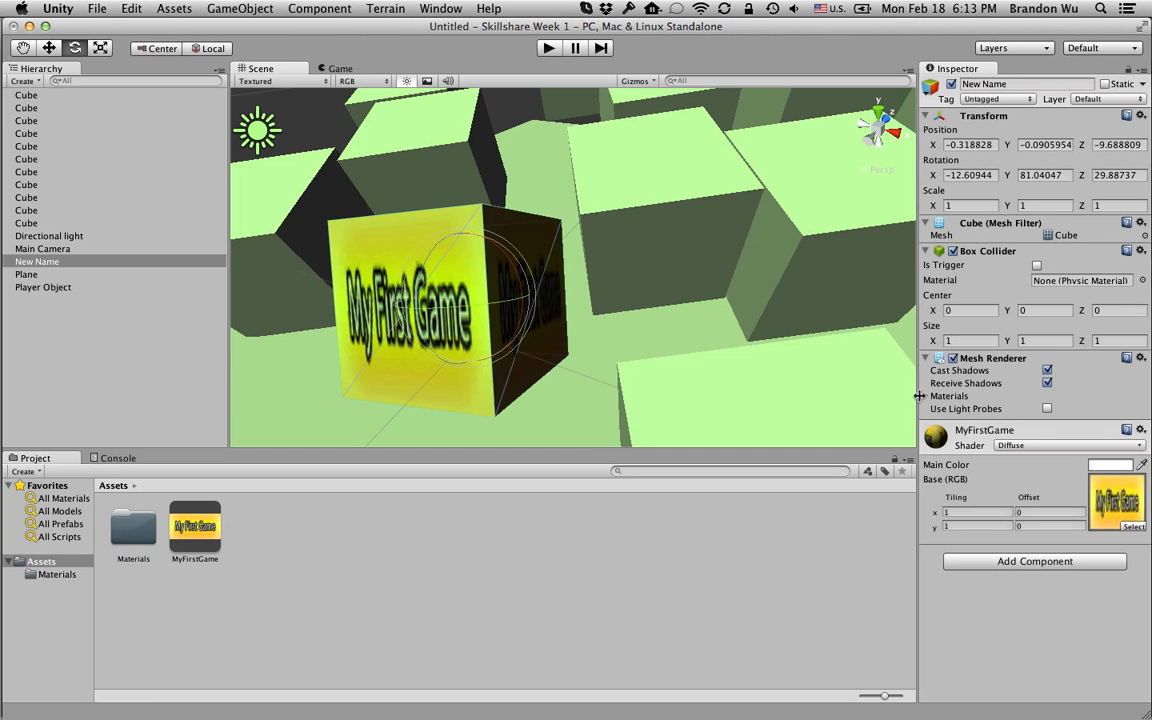
key(f)
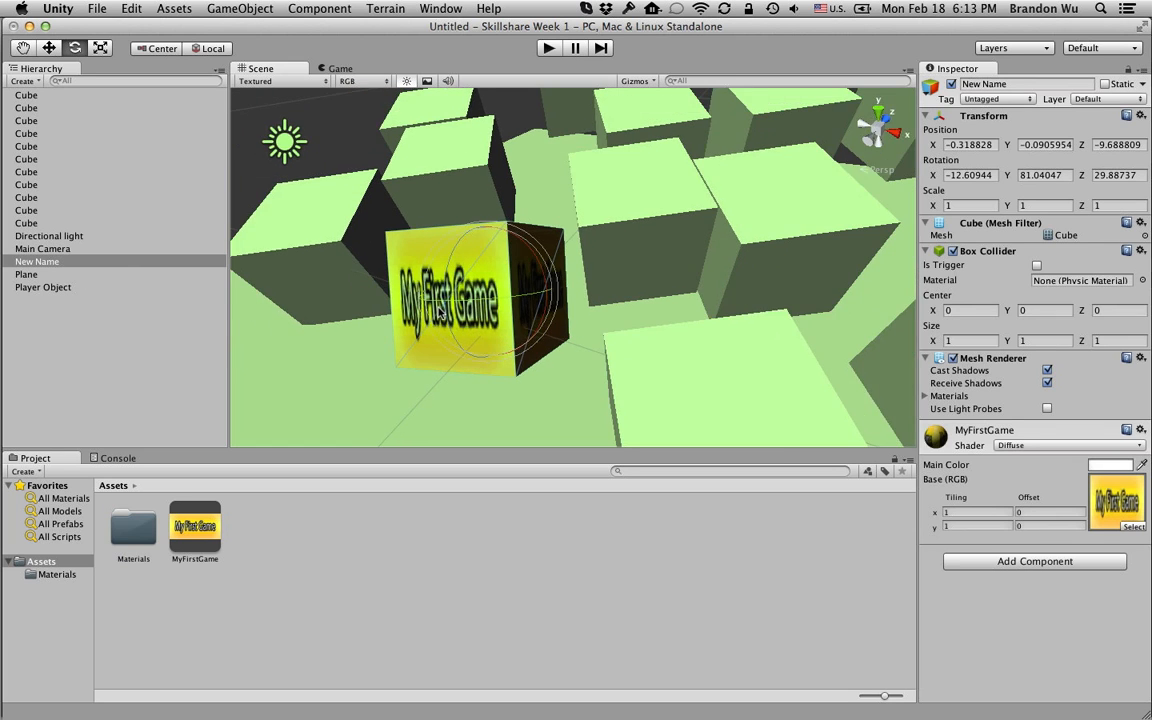
scroll(544, 292, down, 5)
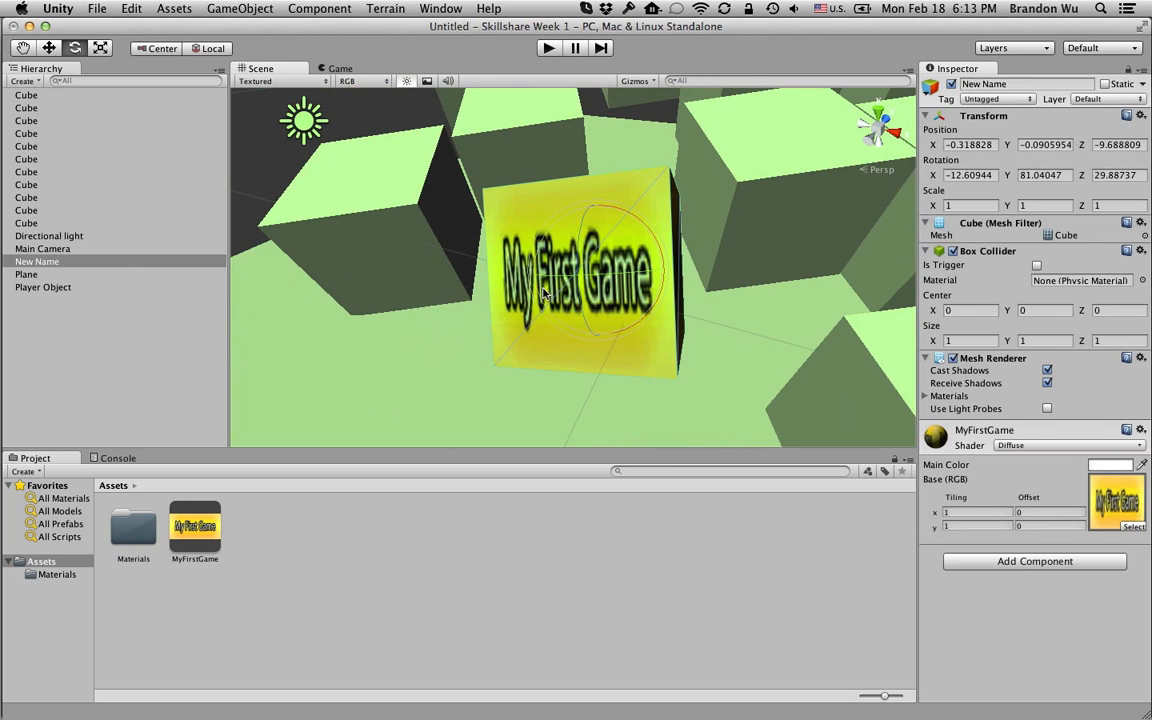
click(685, 304)
click(626, 283)
click(753, 195)
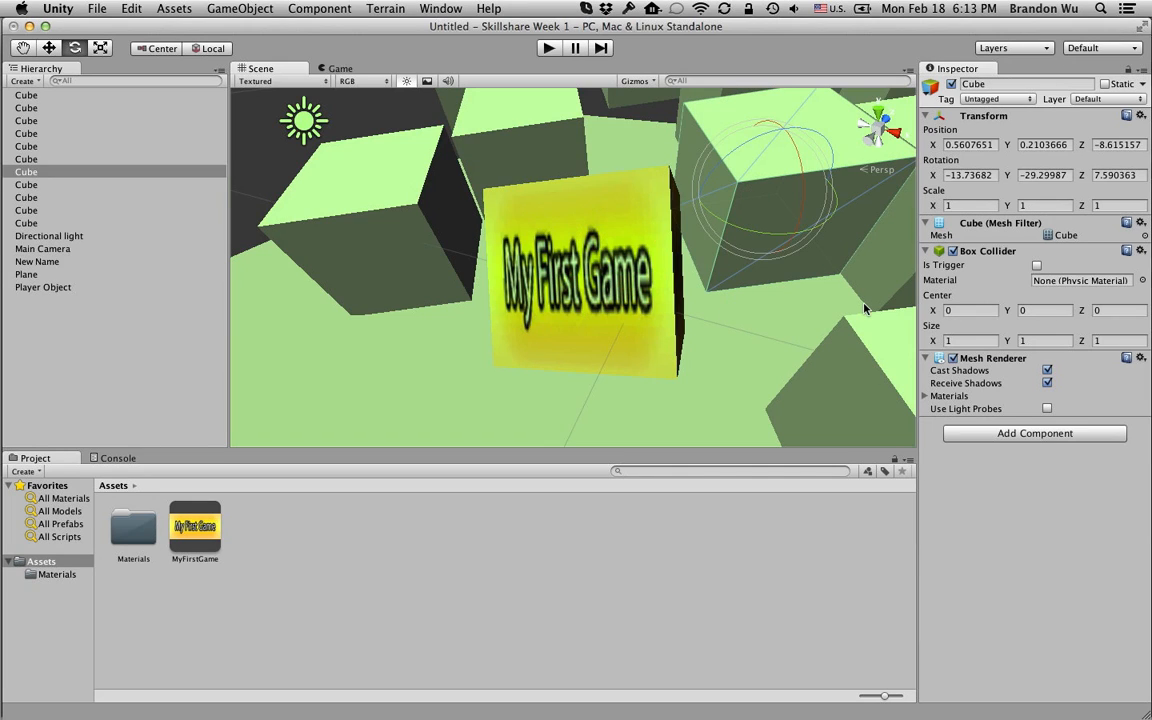
click(626, 305)
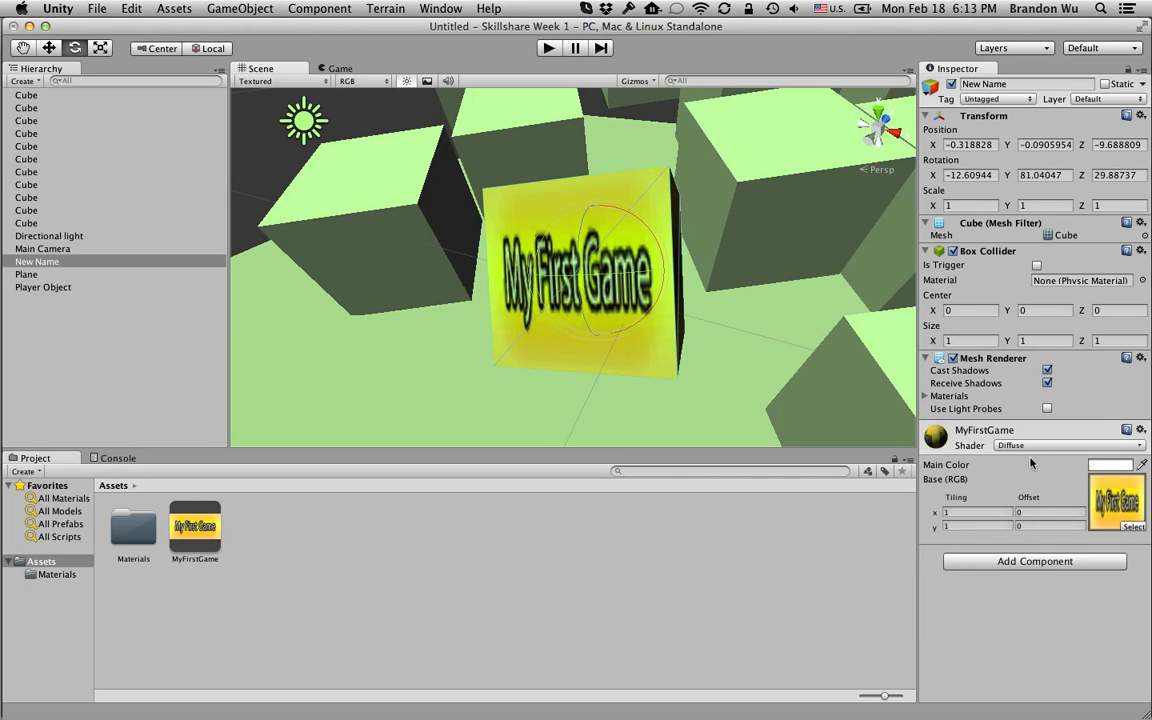
Step: Expand the cube's Mesh Renderer materials, locate the Element 0 material in the project, and inspect that material
click(926, 397)
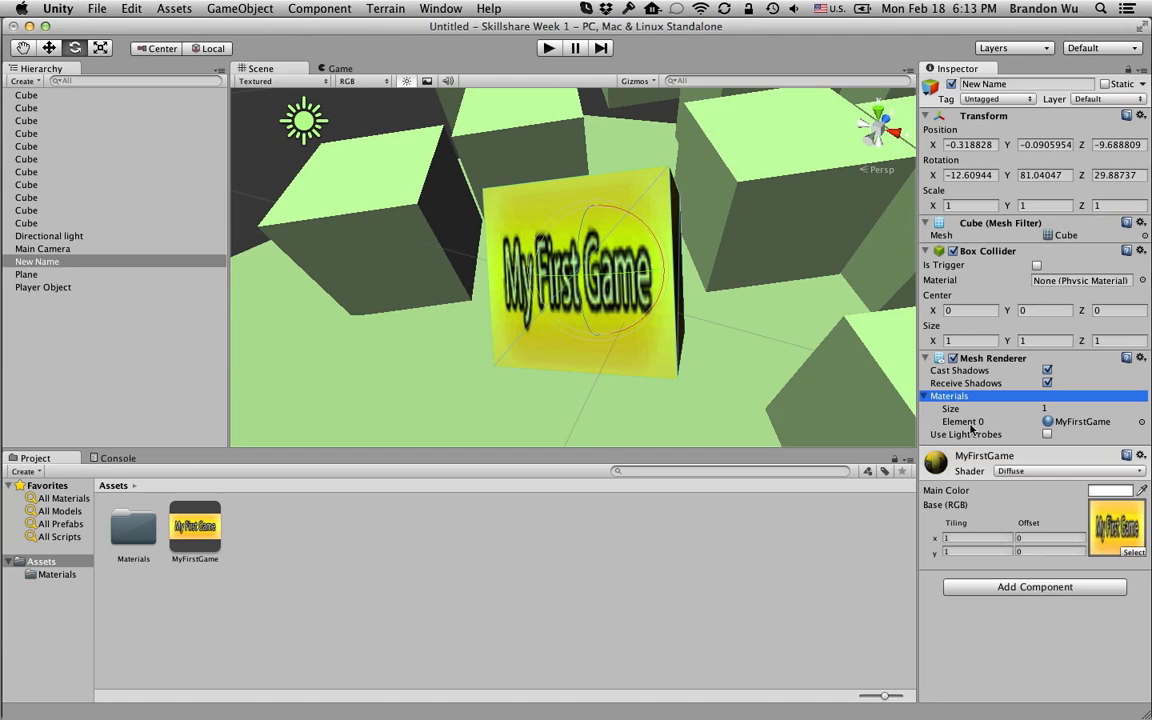
click(1080, 423)
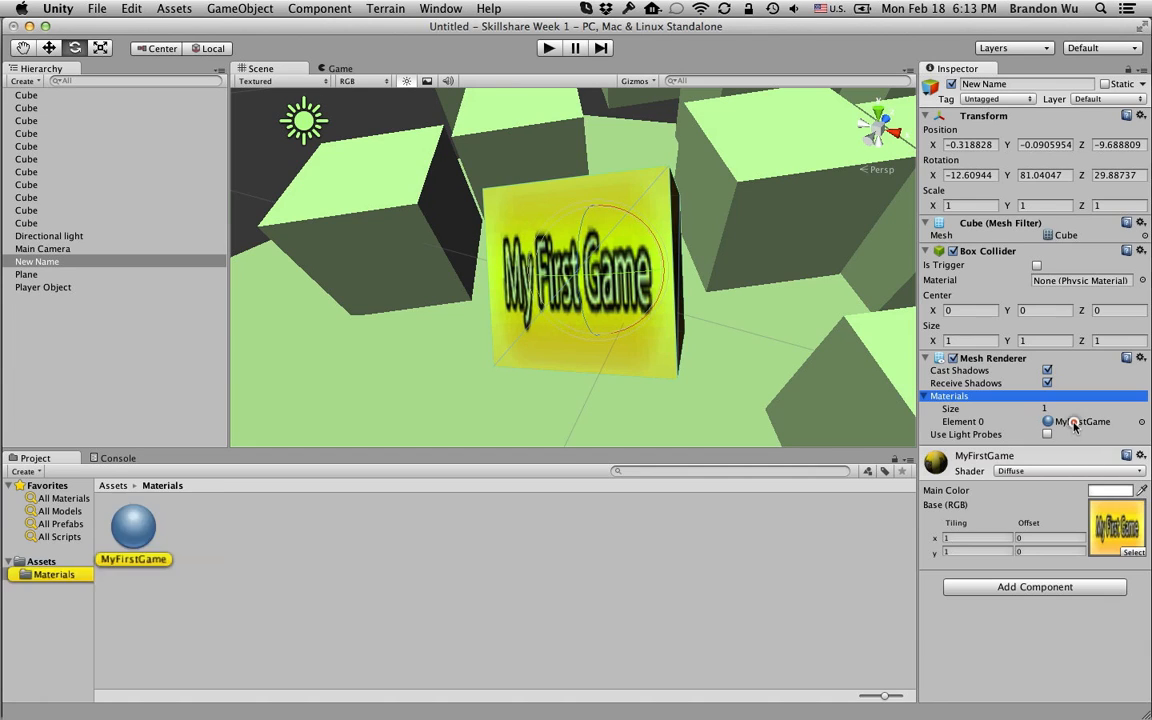
click(252, 589)
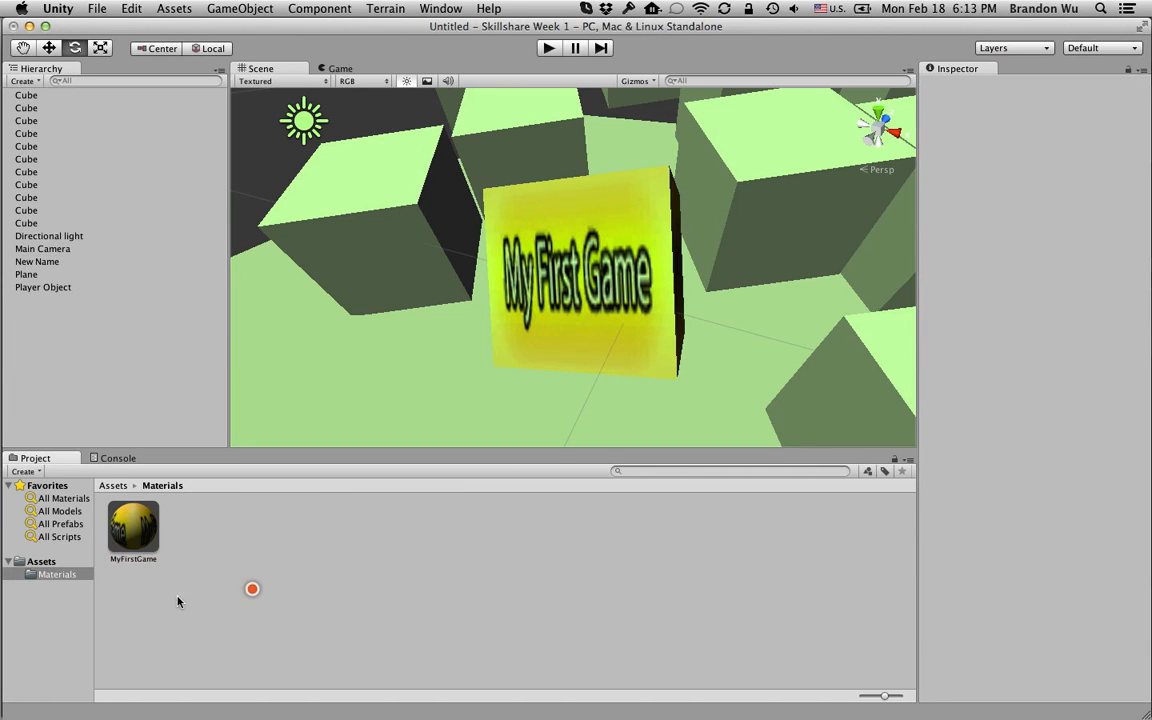
click(133, 528)
Step: Return to the Assets folder, reopen its Materials subfolder, and inspect the MyFirstGame material
click(44, 562)
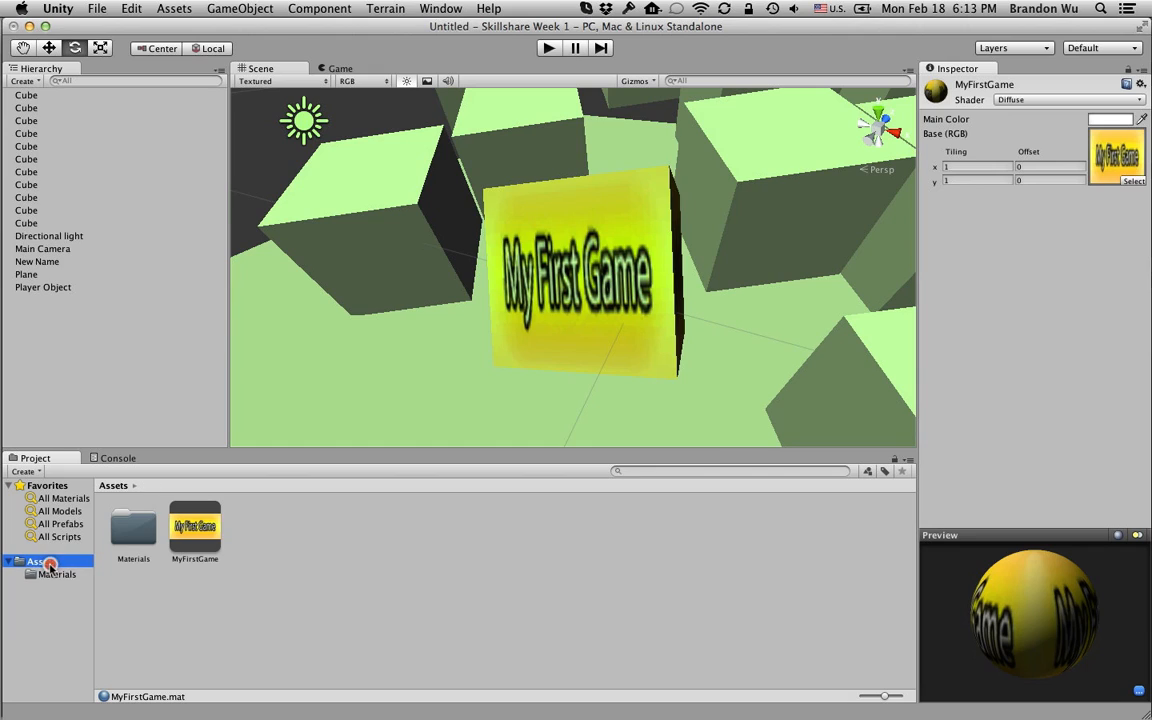
click(133, 530)
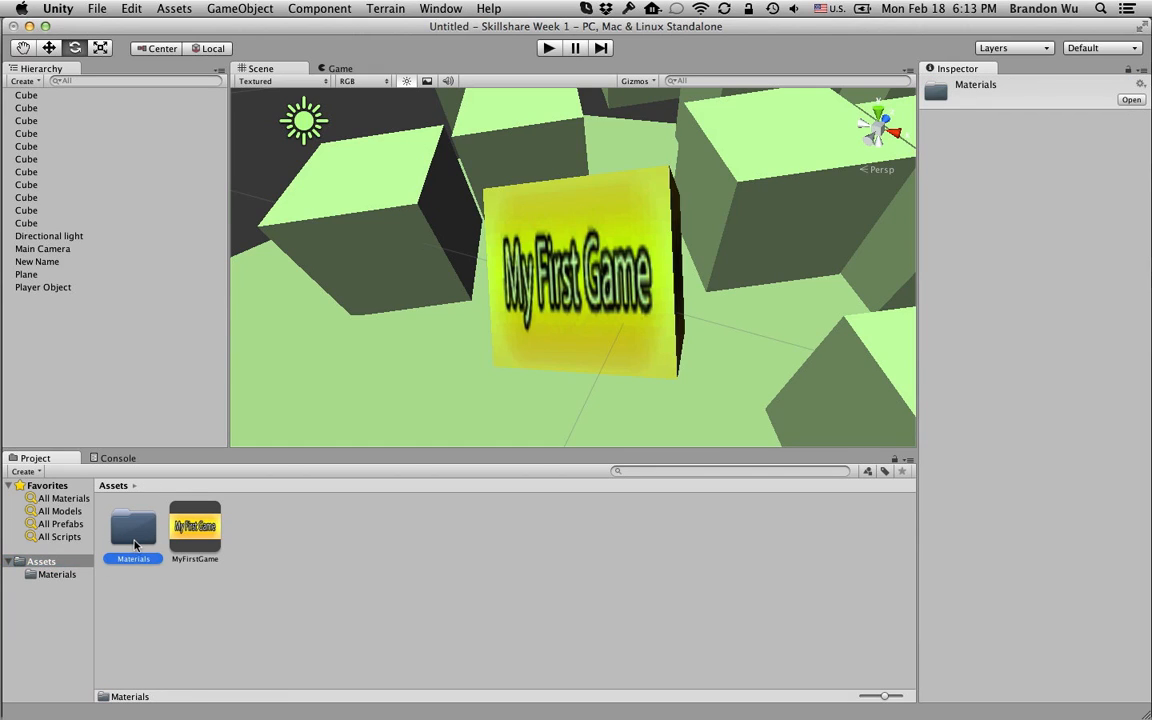
double_click(133, 530)
click(133, 535)
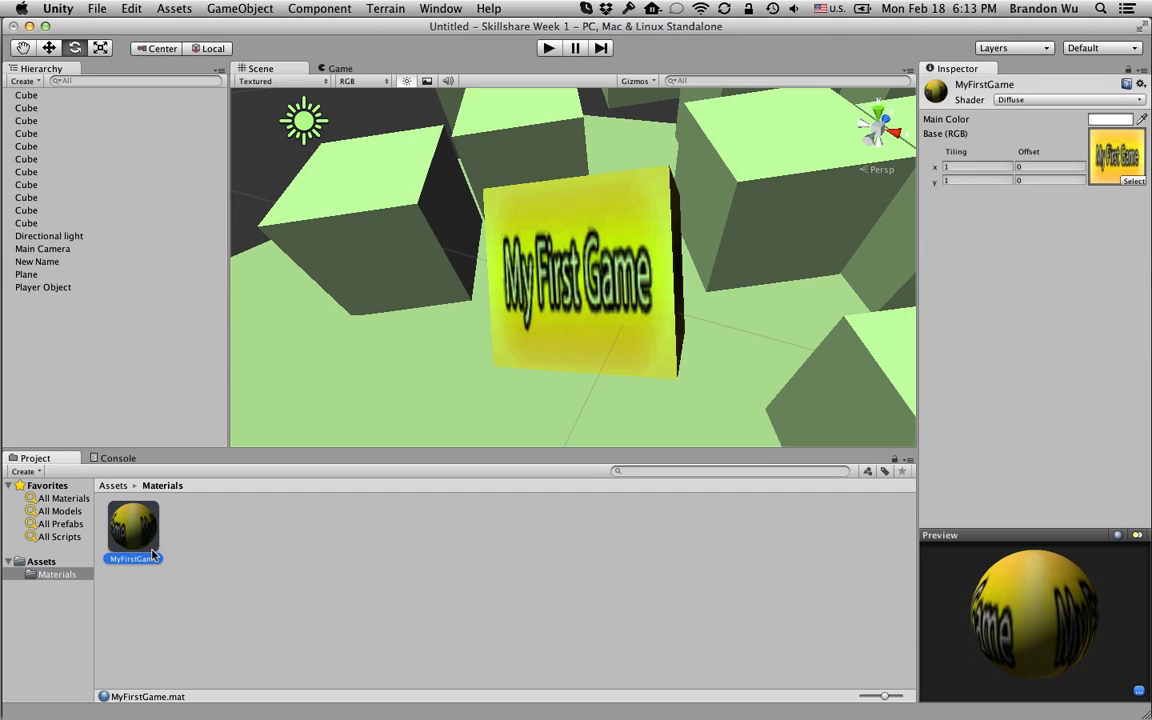
Step: Compare the MyFirstGame image in Assets with its material, and locate the material's Base (RGB) texture in the project
drag(145, 557, 41, 561)
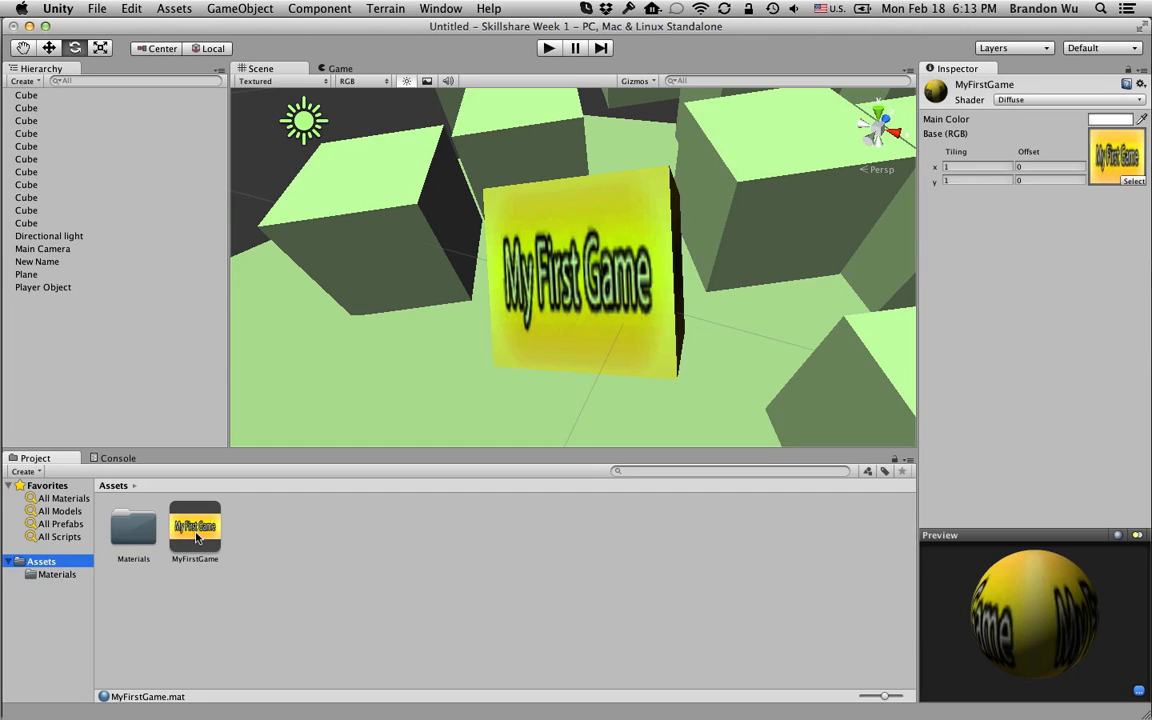
double_click(139, 545)
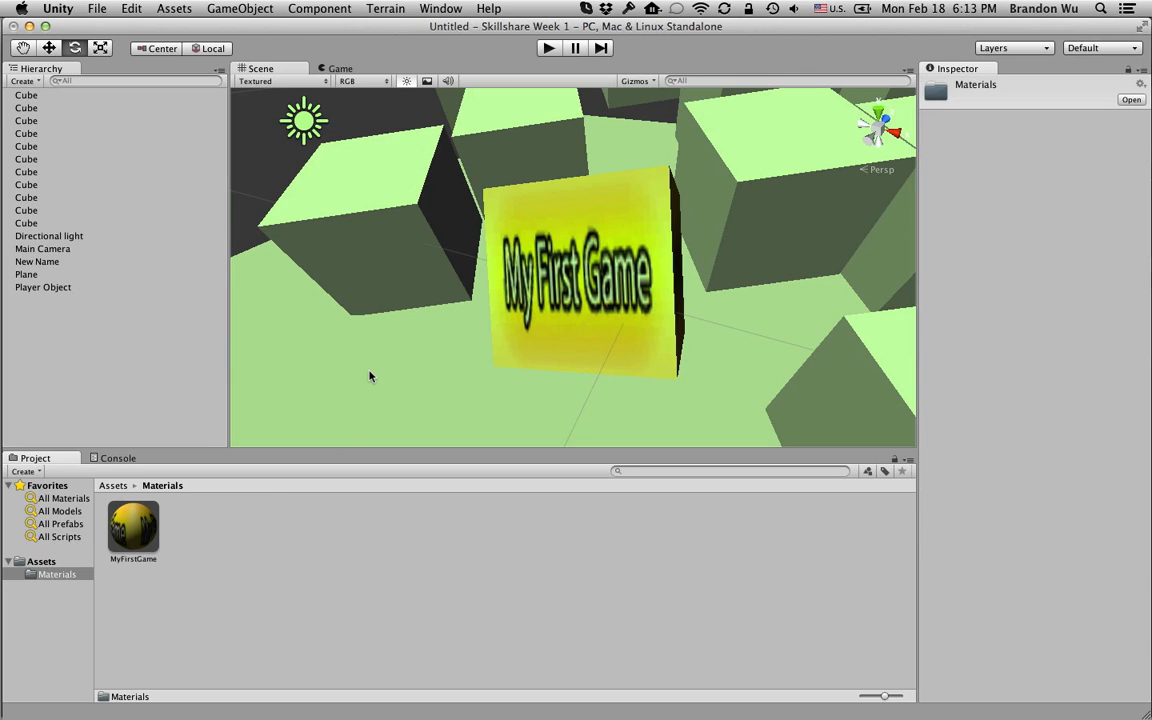
click(133, 527)
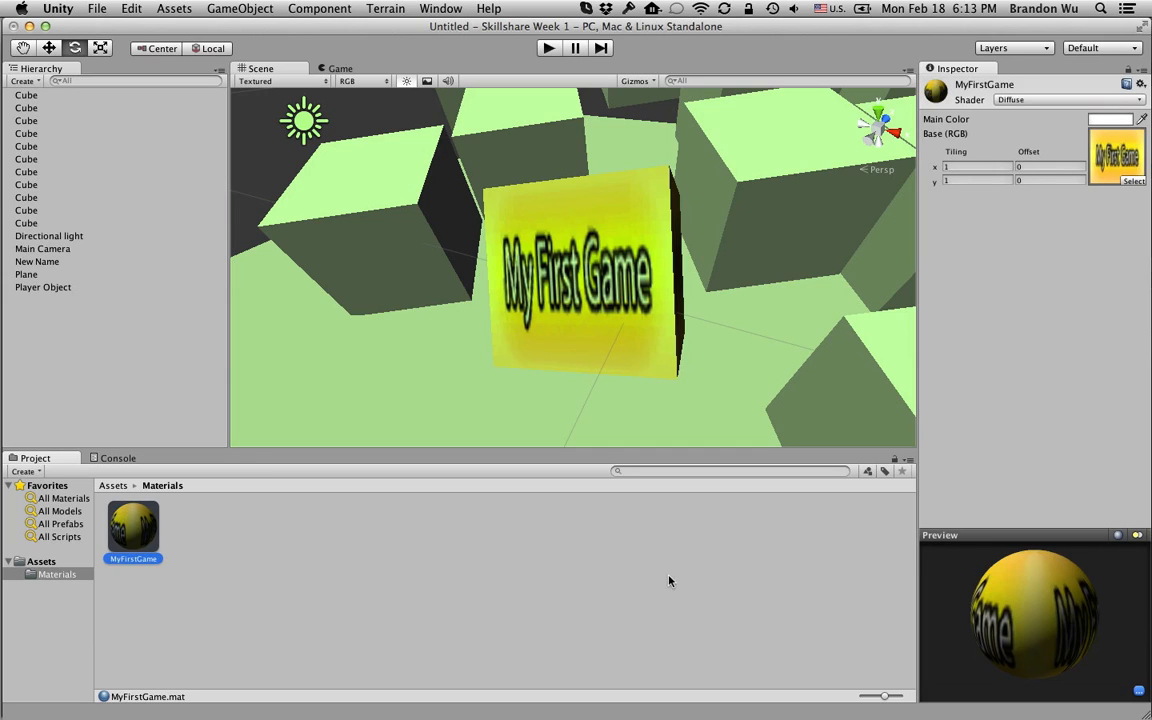
click(1117, 158)
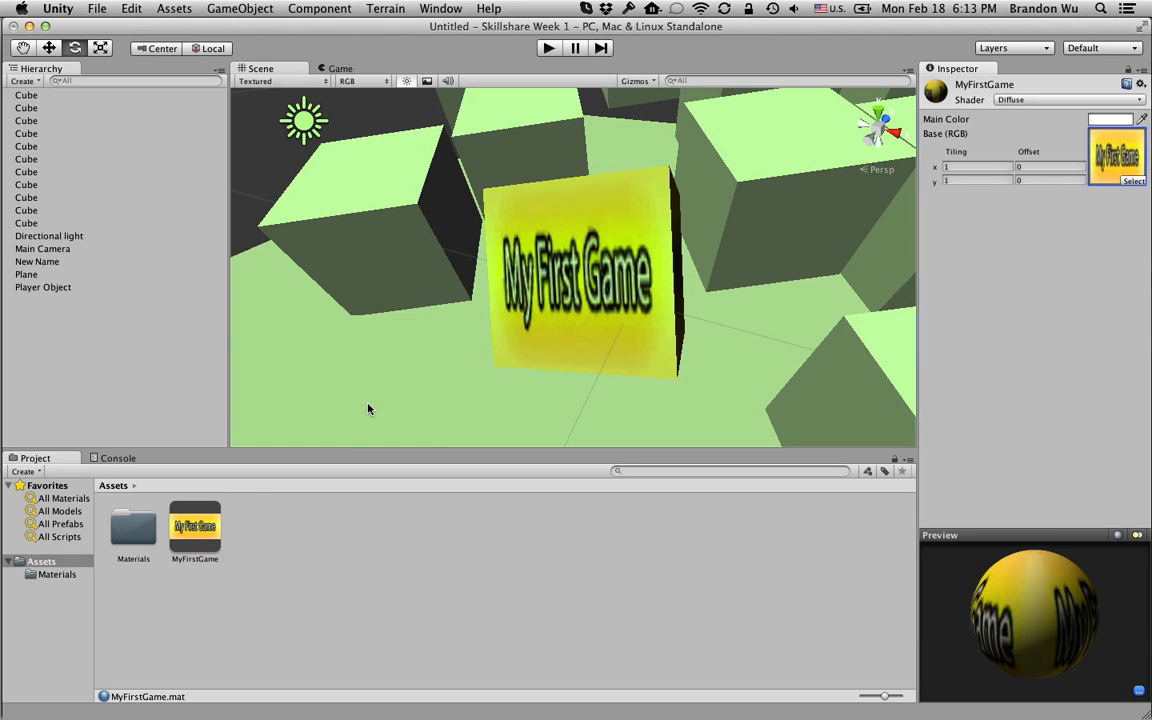
Step: Reselect the textured cube and trace its Element 0 material to MyFirstGame in the Materials folder
click(581, 311)
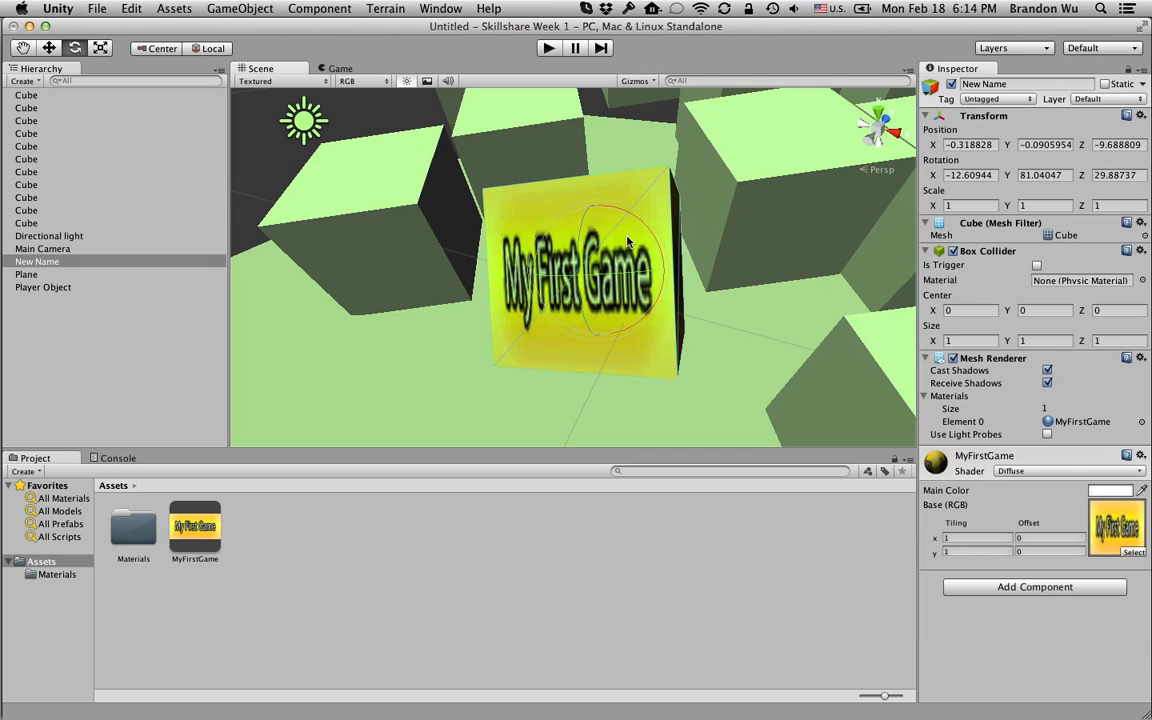
click(975, 421)
click(133, 527)
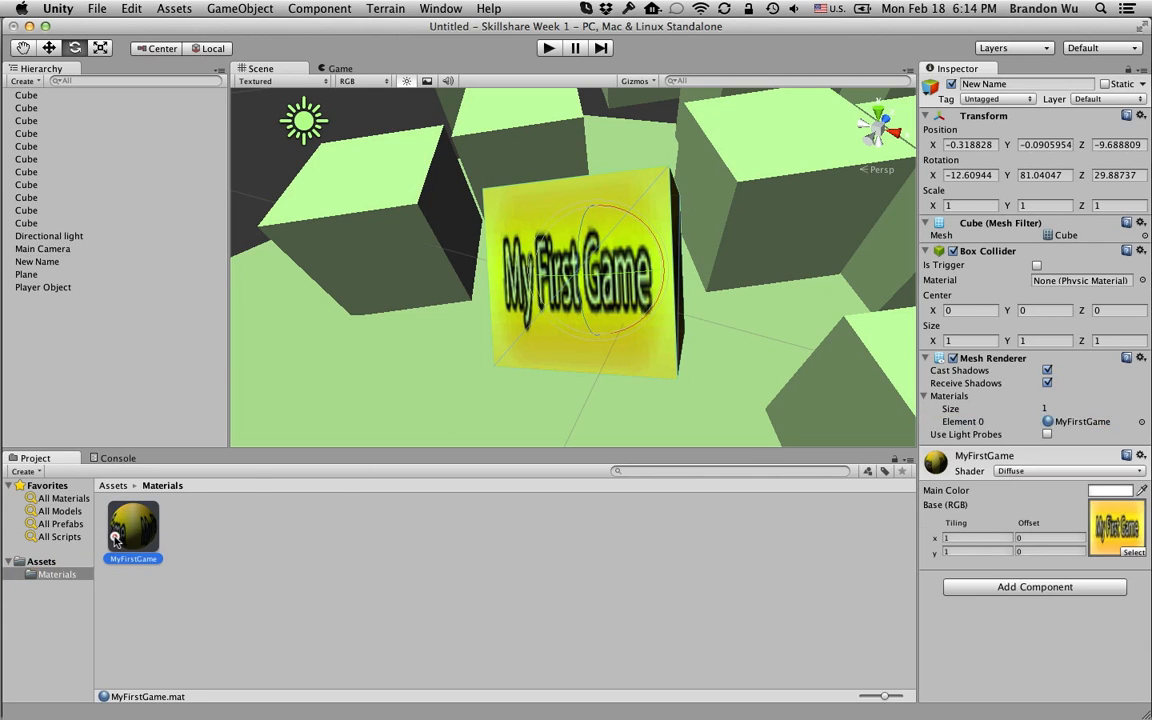
Step: Compare the textured cube with the MyFirstGame image in Assets and with the plain cube beside it
click(571, 311)
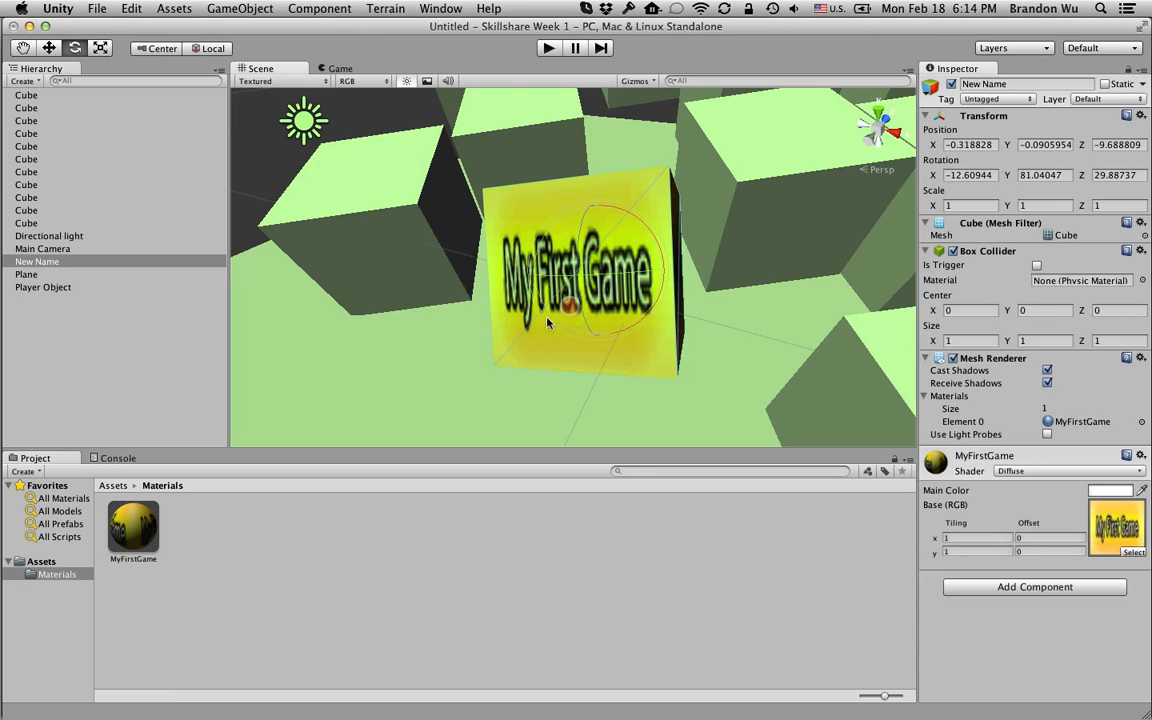
click(41, 561)
click(195, 527)
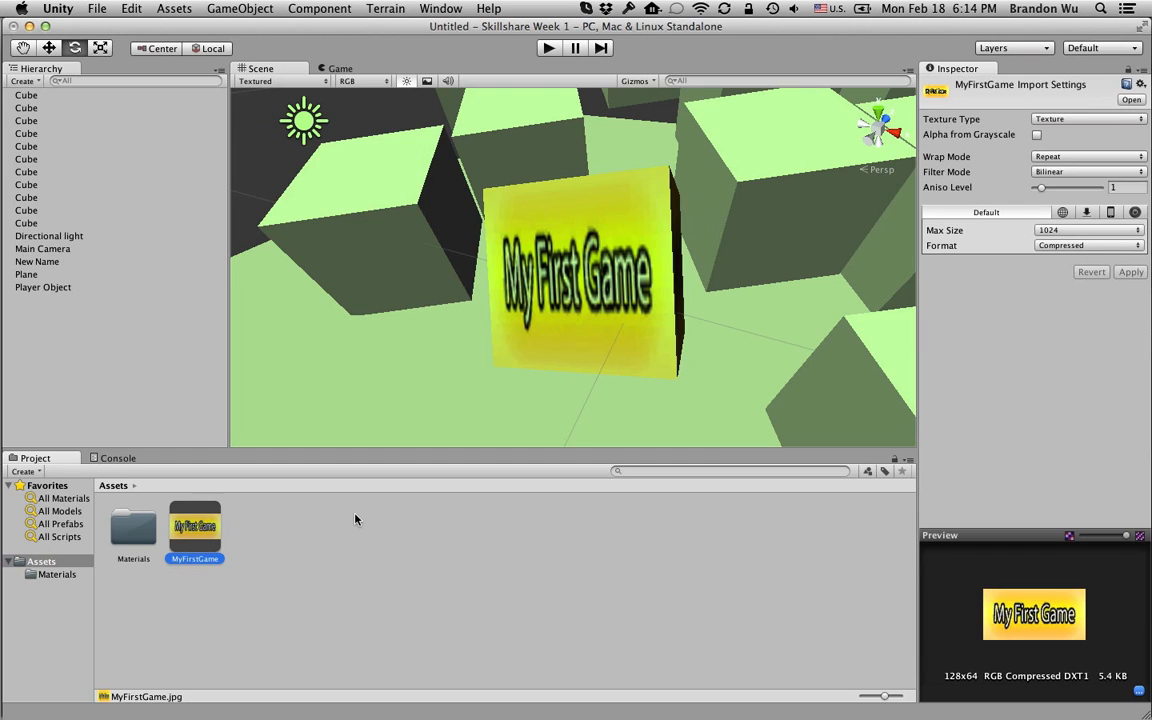
click(517, 311)
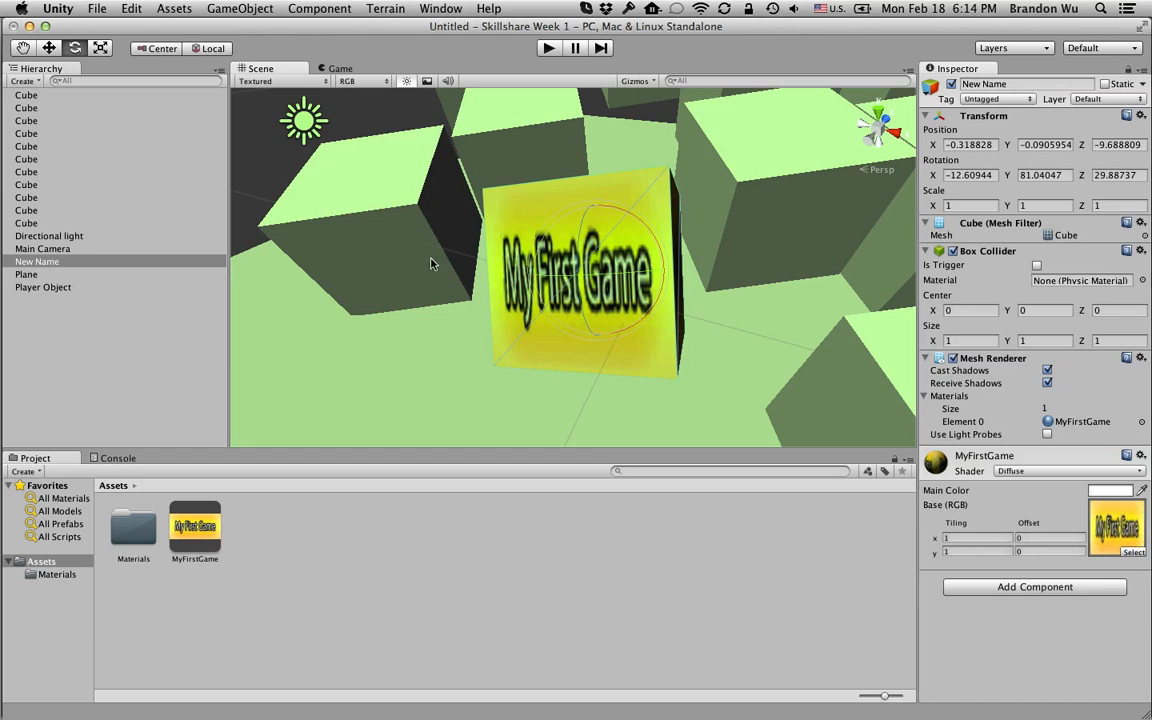
click(389, 226)
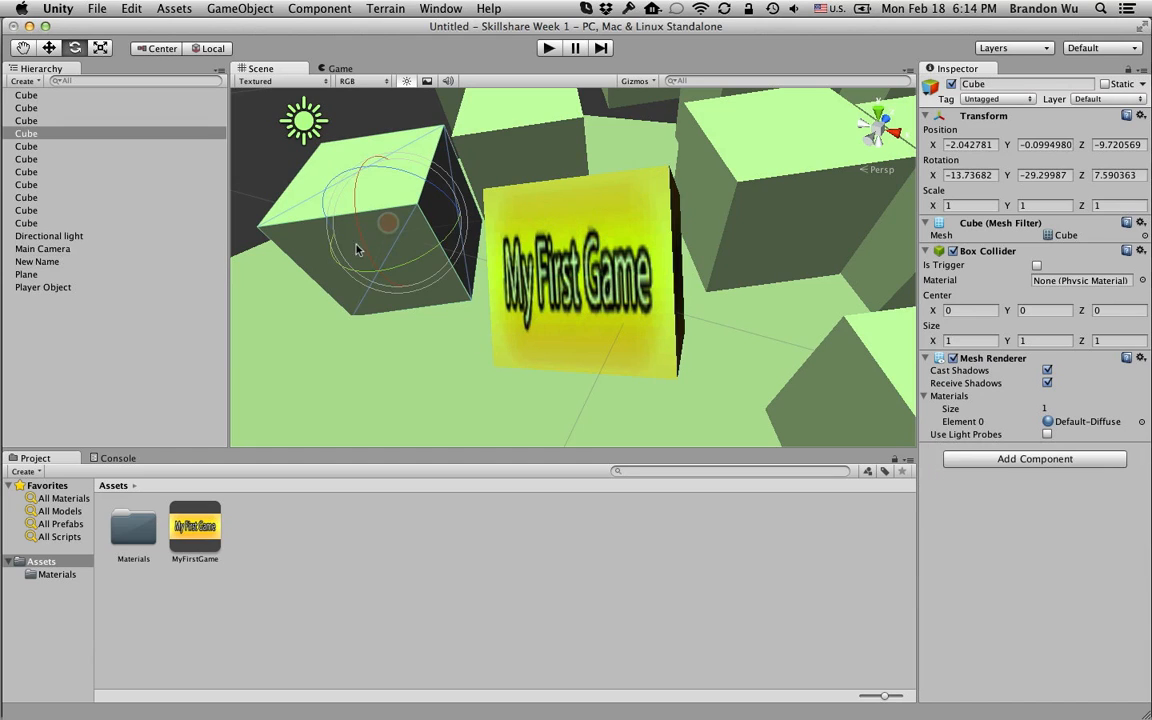
Step: Reselect the textured cube, locate its Element 0 material, and review the textures available for the material's Base (RGB)
click(557, 258)
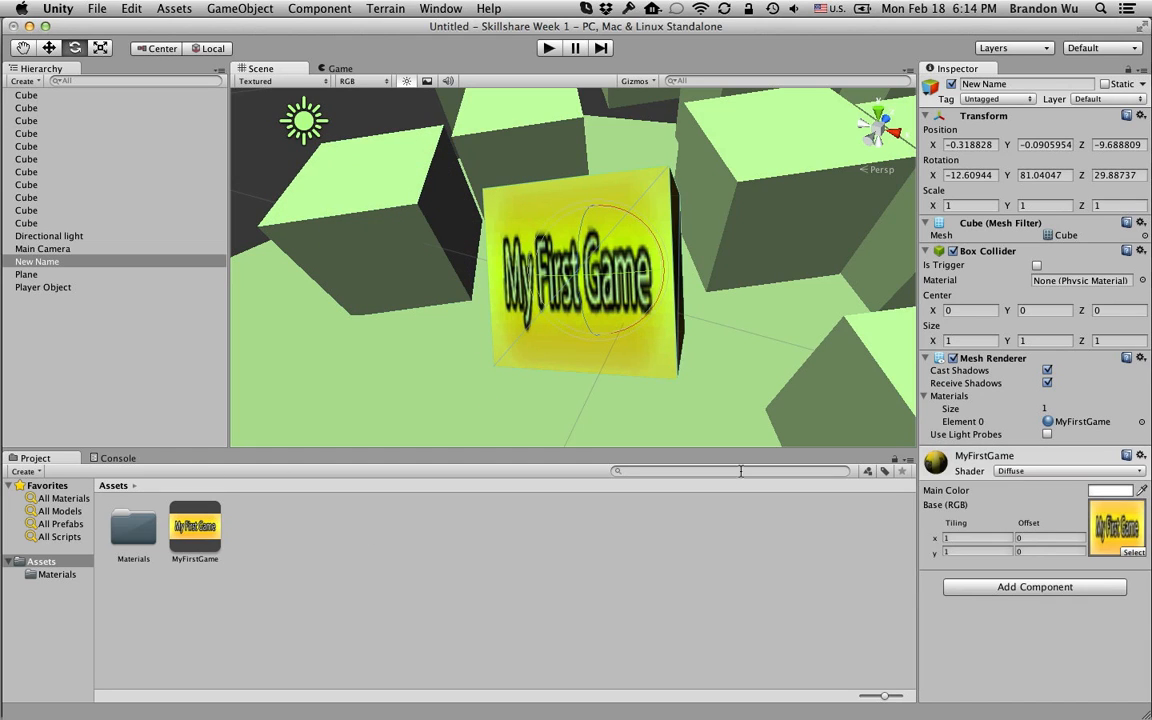
click(1075, 422)
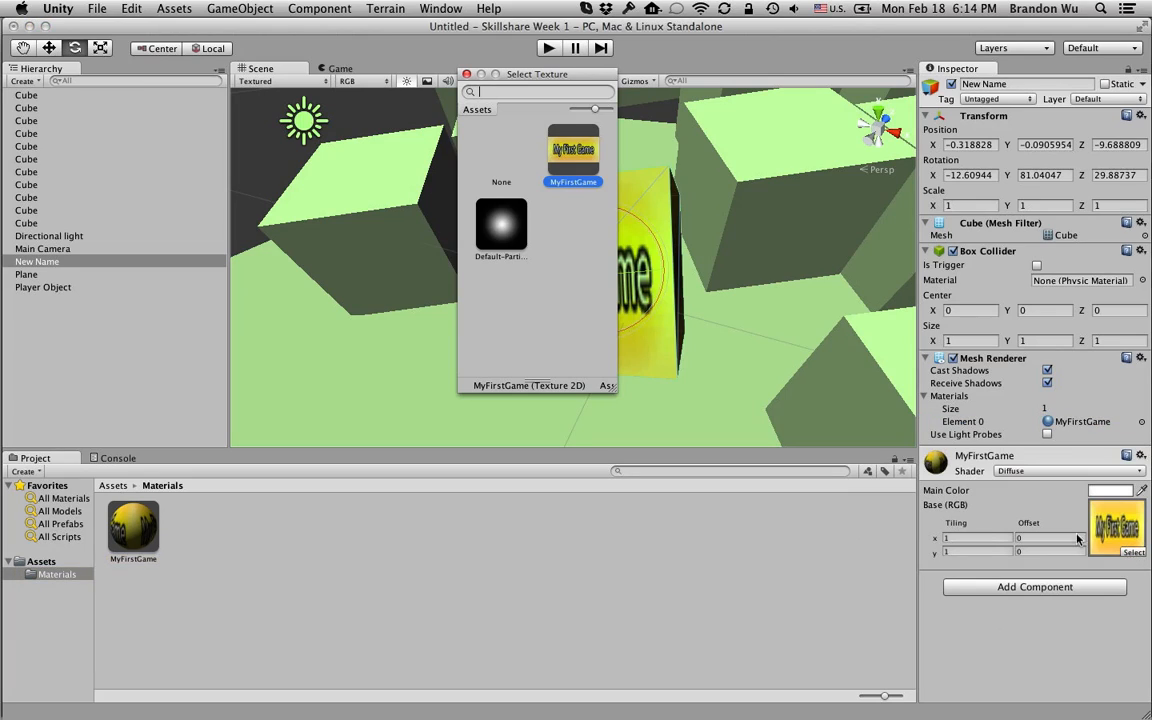
click(466, 75)
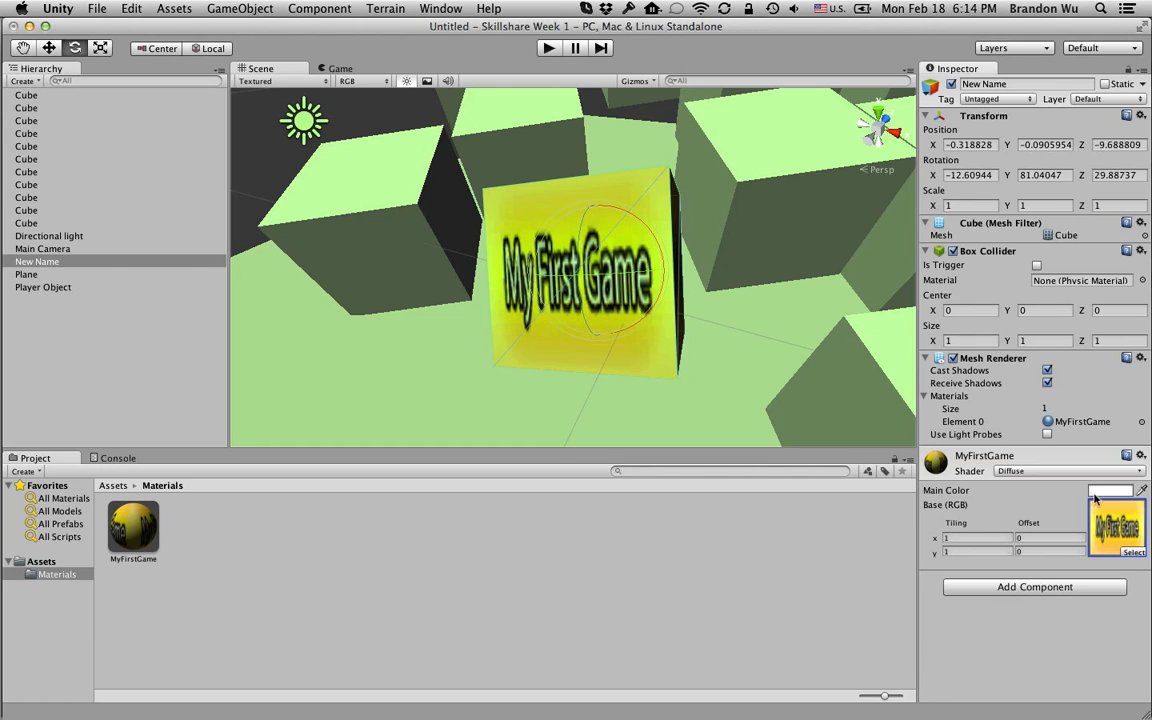
Step: Trace the cube's Element 0 to the MyFirstGame material and set that material's tiling to 2 in X and Y
click(1076, 424)
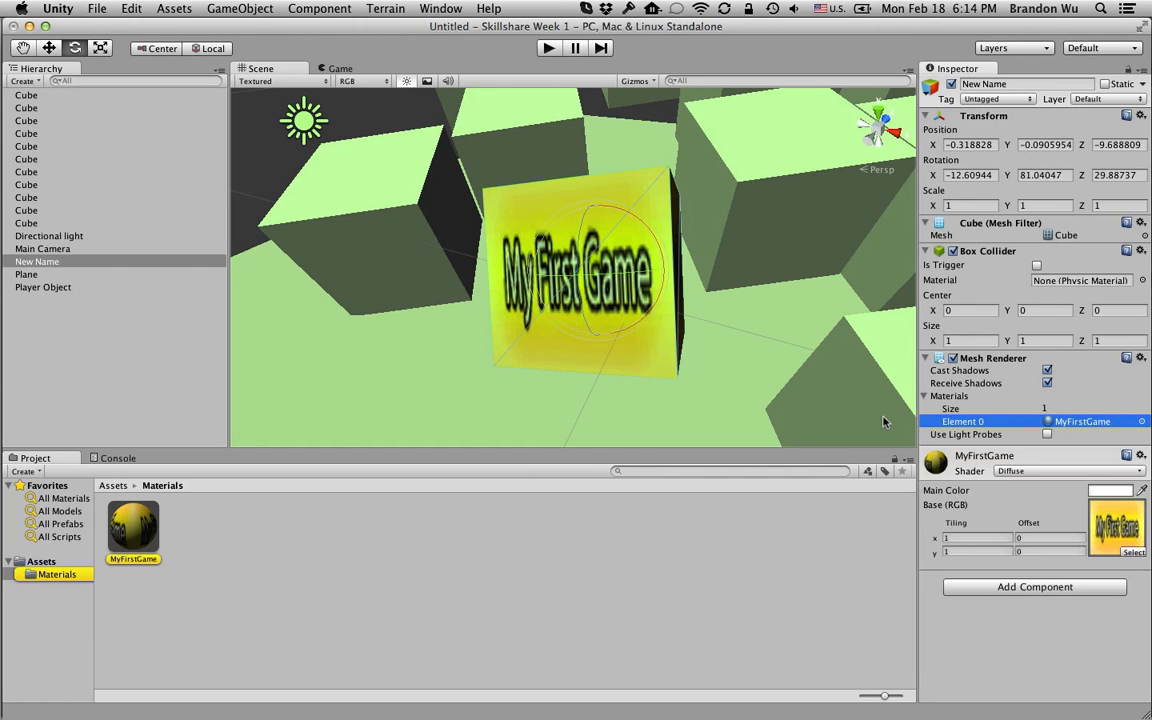
click(133, 528)
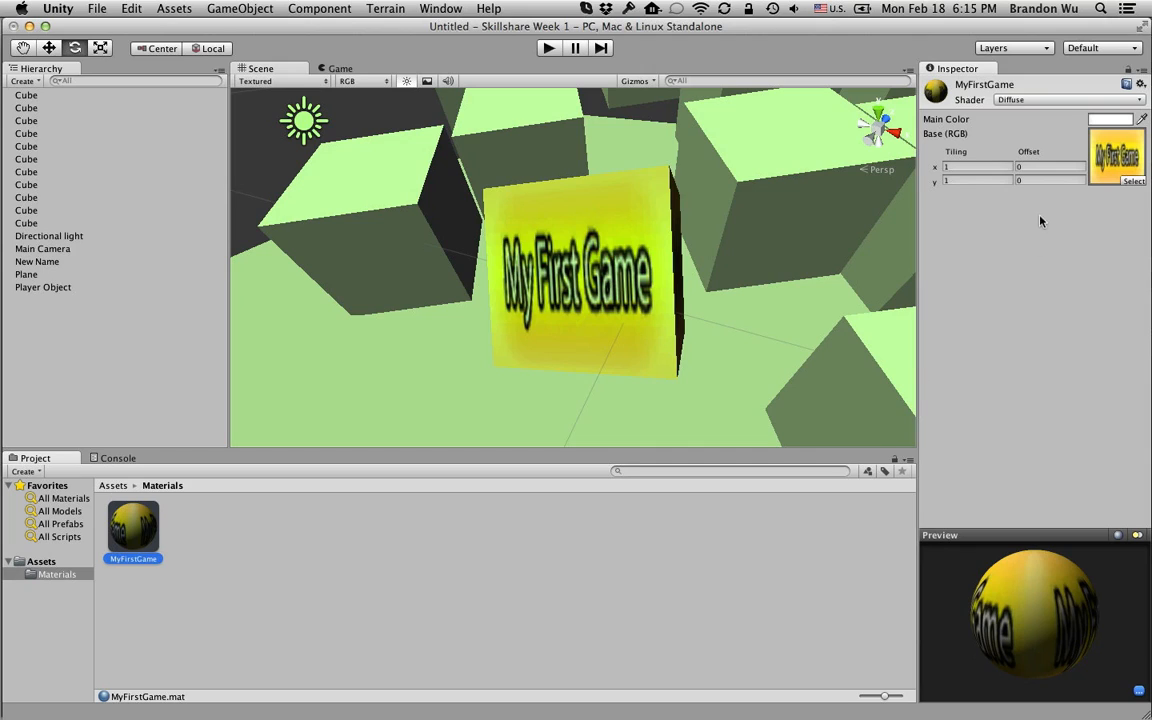
click(1008, 167)
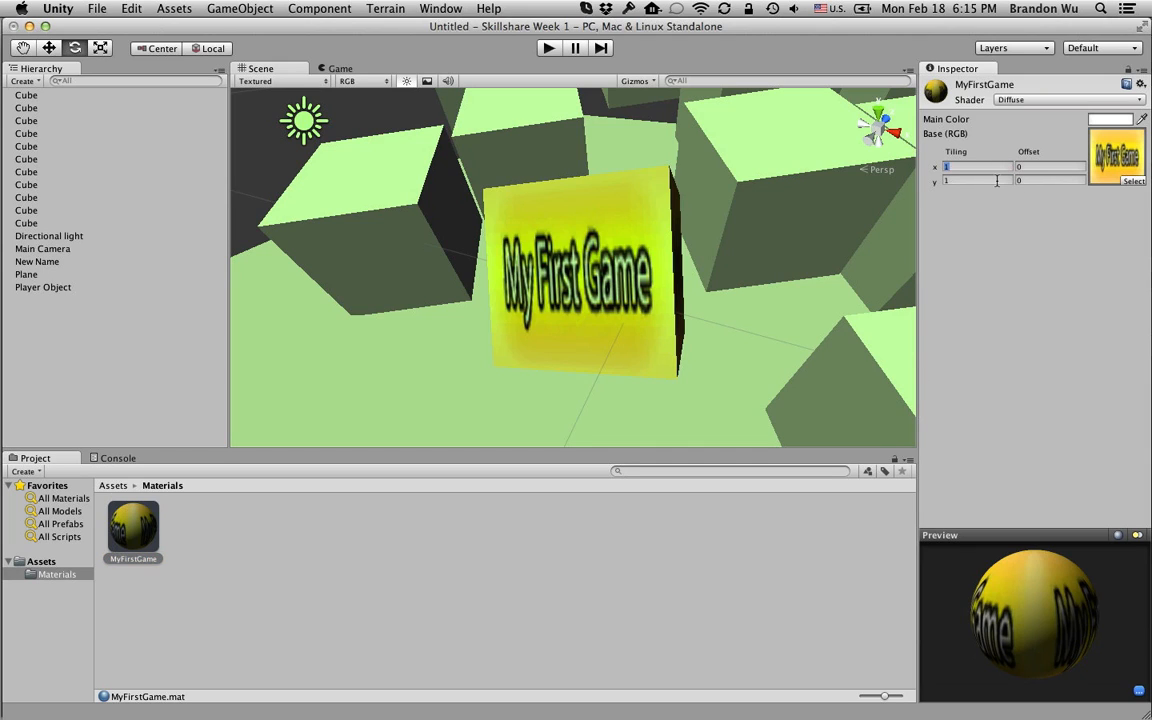
text(2)
key(Tab)
text(2)
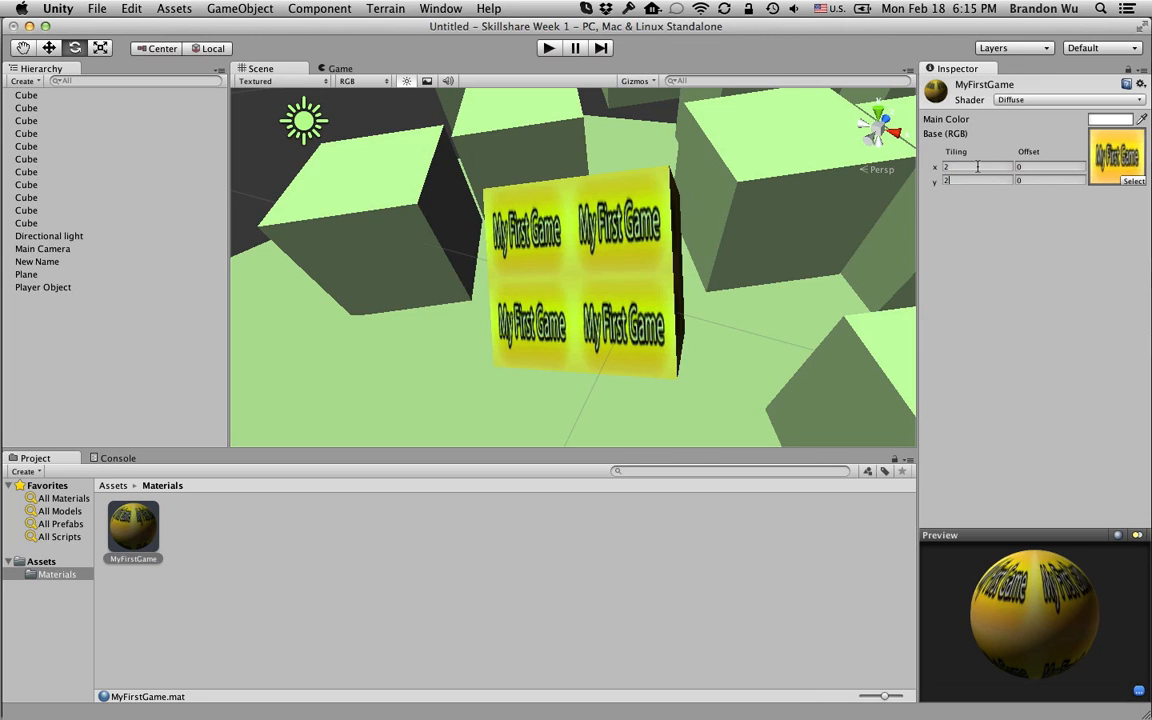
Step: Try a tiling of 5 in both X and Y on the MyFirstGame material, and restore both values to 1
drag(978, 167, 926, 178)
text(55)
click(962, 169)
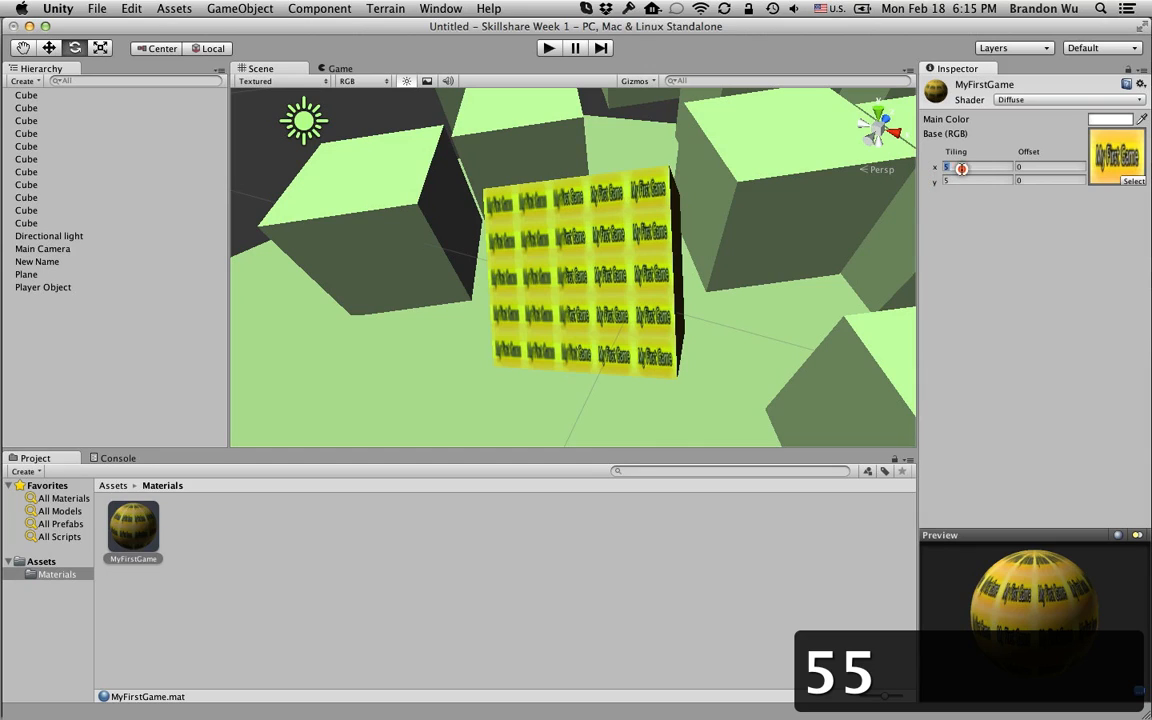
text(1)
click(971, 180)
text(1)
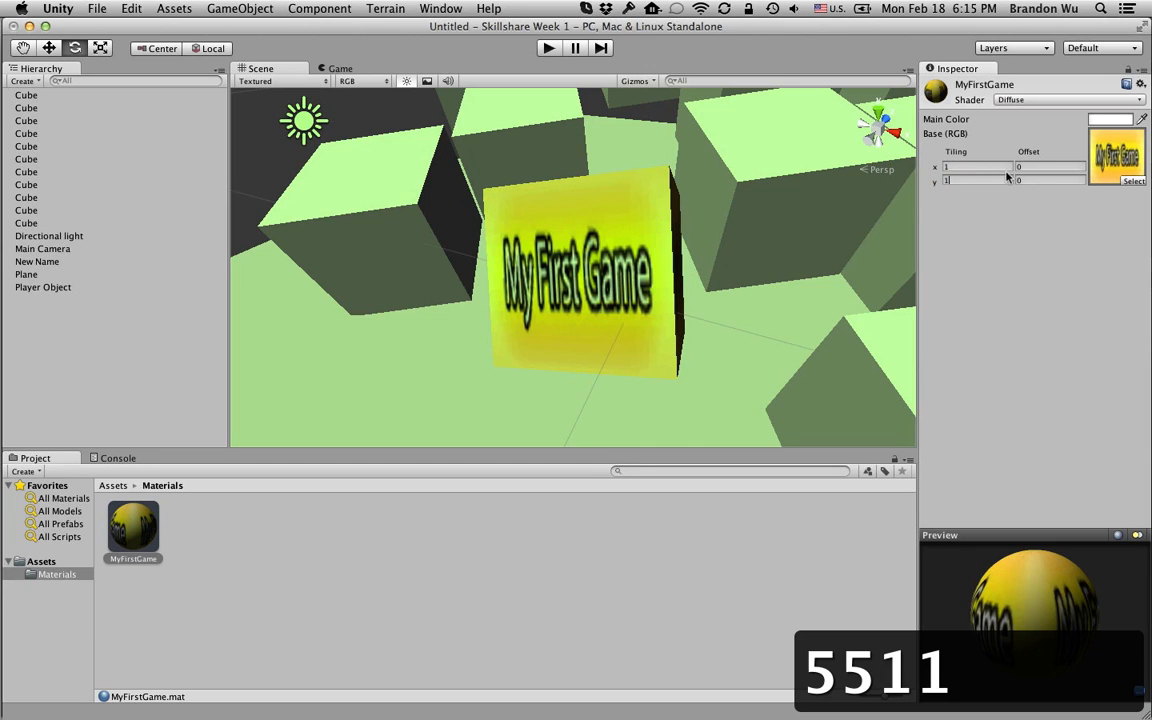
Step: Try a dark red main color on the MyFirstGame material, and restore the color to white
click(1106, 120)
click(930, 377)
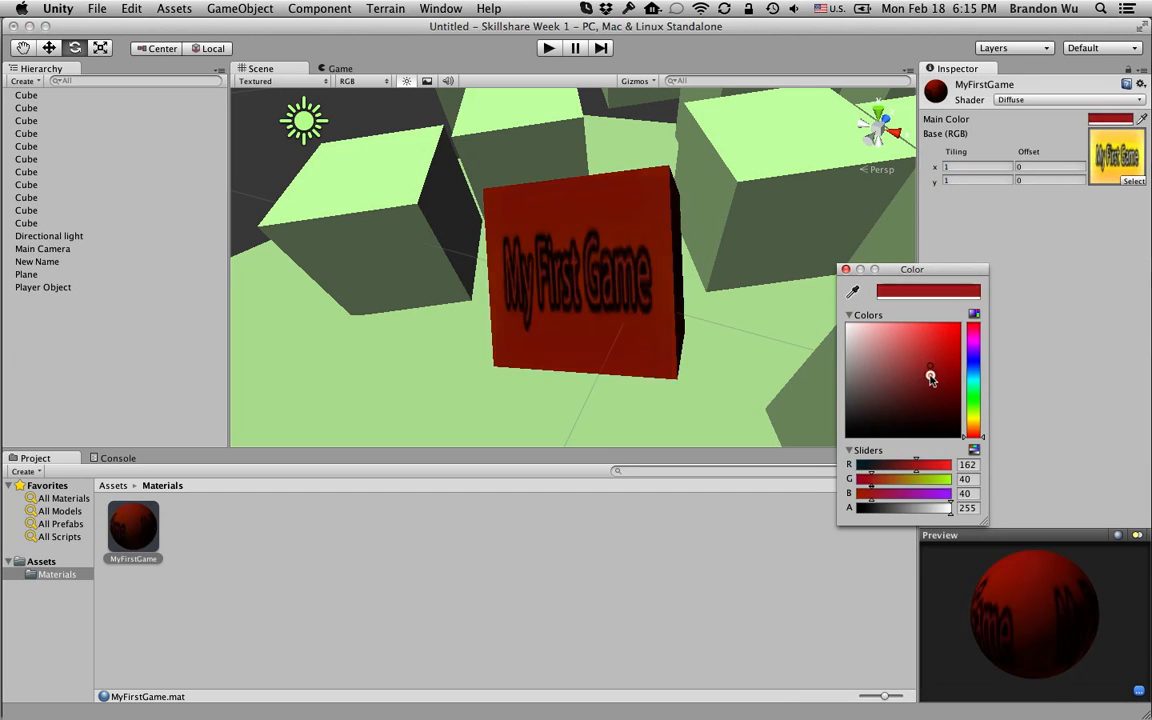
drag(930, 377, 846, 322)
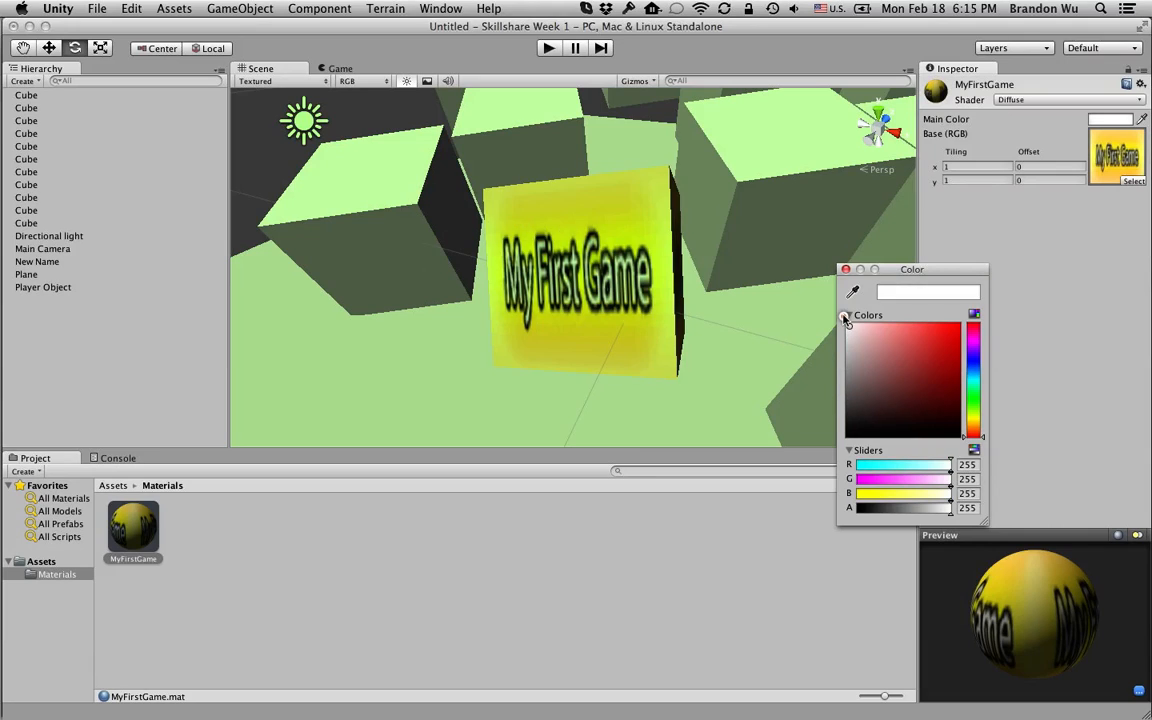
click(845, 269)
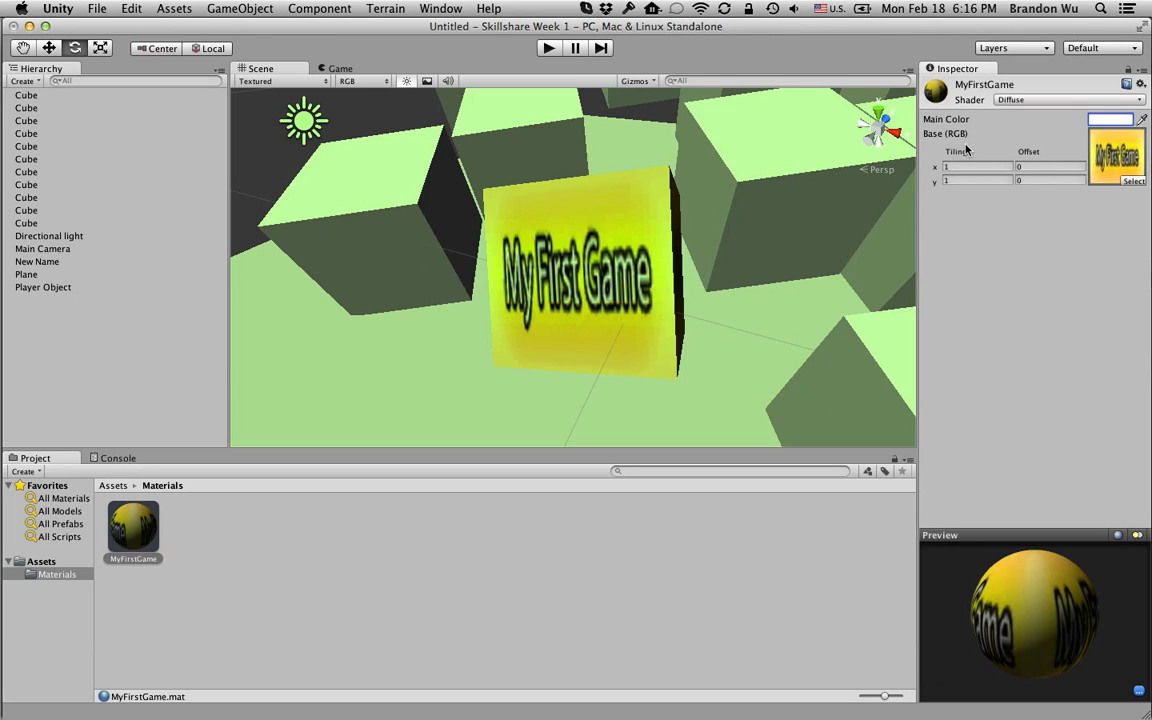
Step: Review the shader types available for the MyFirstGame material, keeping Diffuse
click(1035, 101)
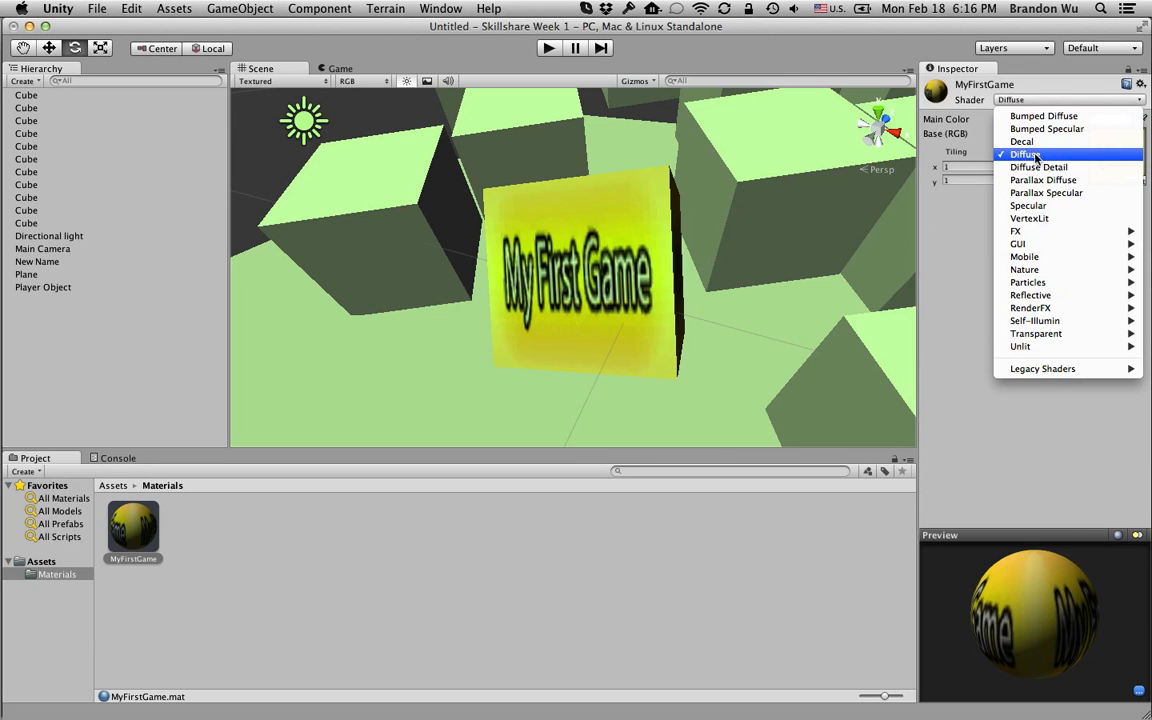
click(964, 233)
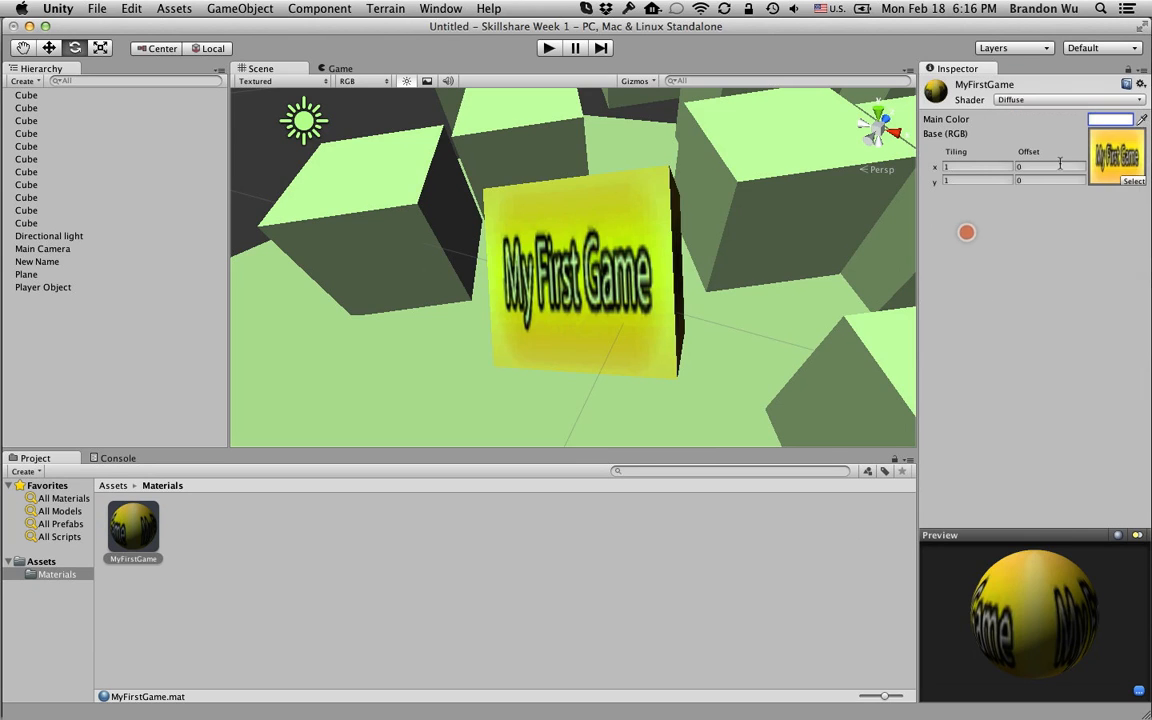
Step: Apply the MyFirstGame material to the plain cube in the foreground, in front of the already textured cube
scroll(634, 257, down, 10)
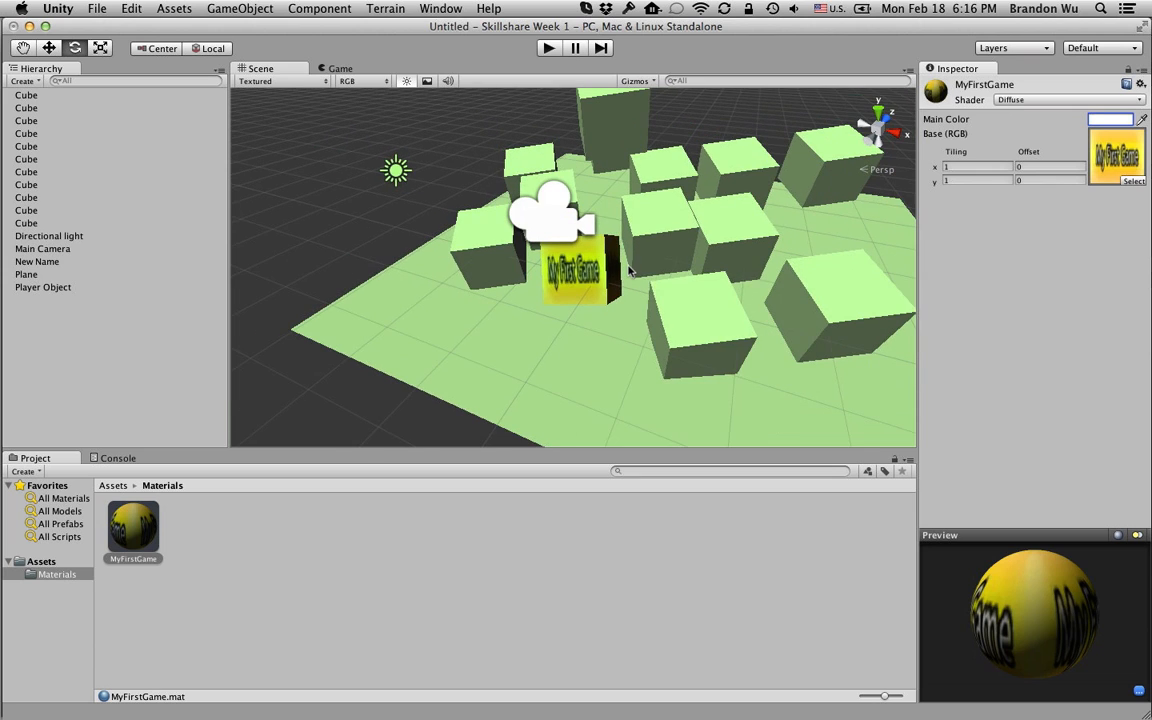
click(707, 324)
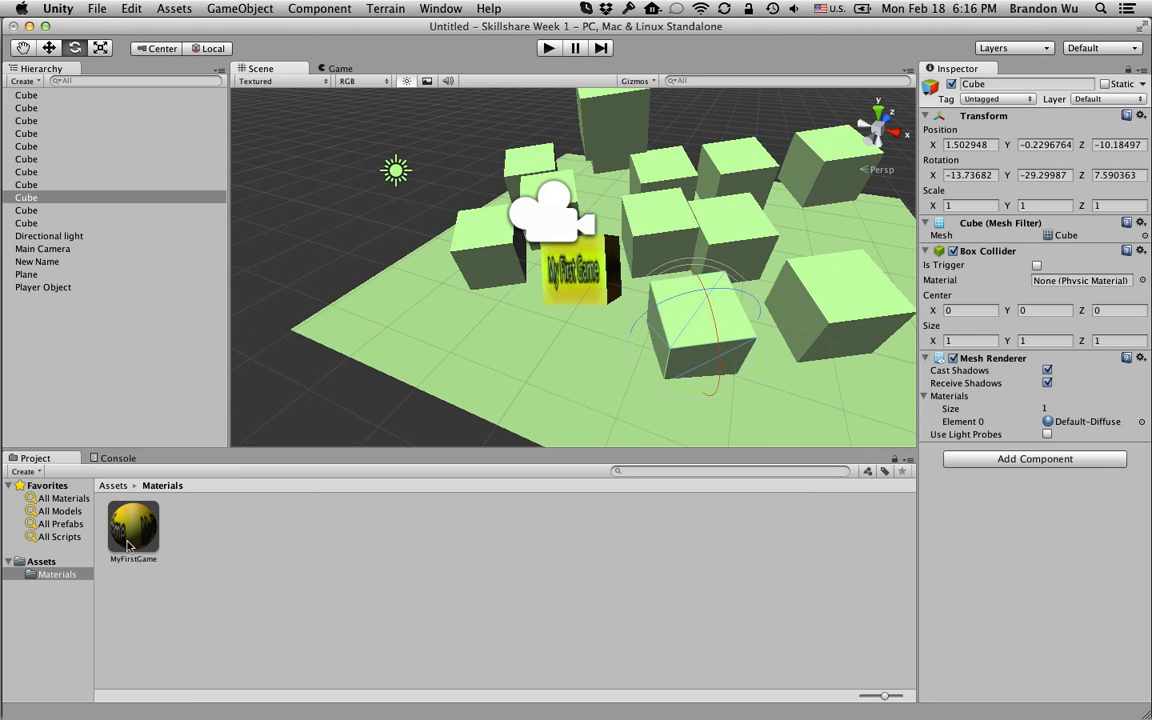
drag(129, 550, 690, 329)
Step: Select the newly textured foreground cube and locate its Element 0 material in the project
click(586, 356)
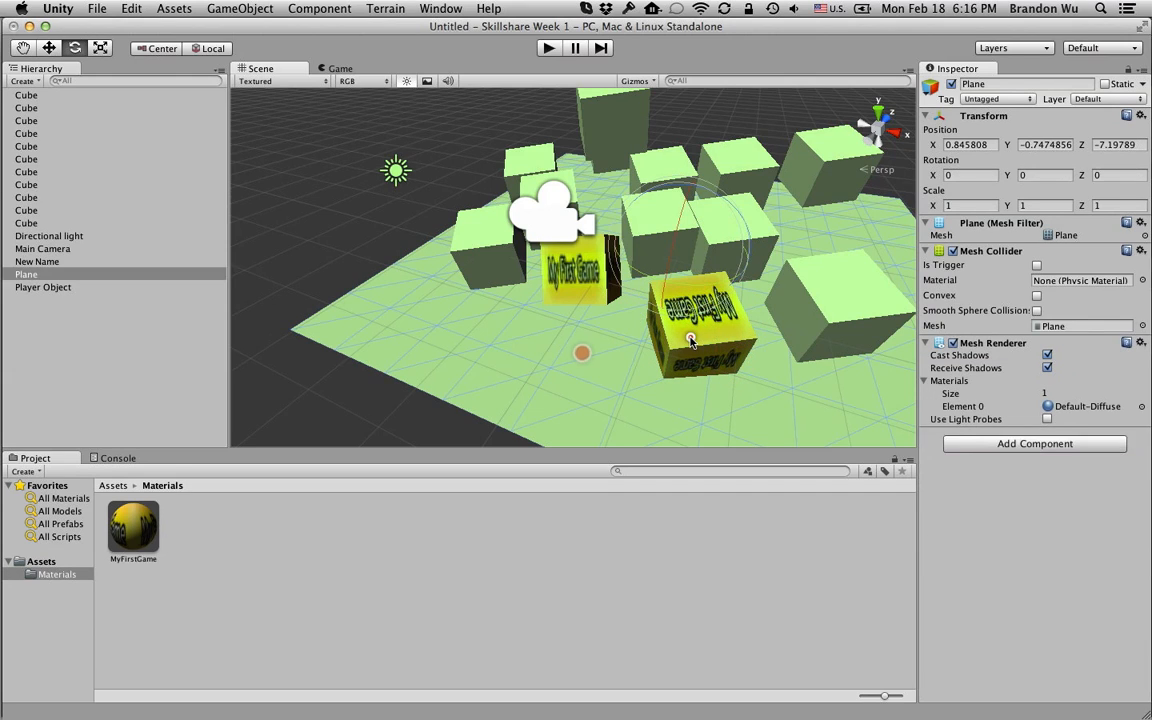
click(687, 335)
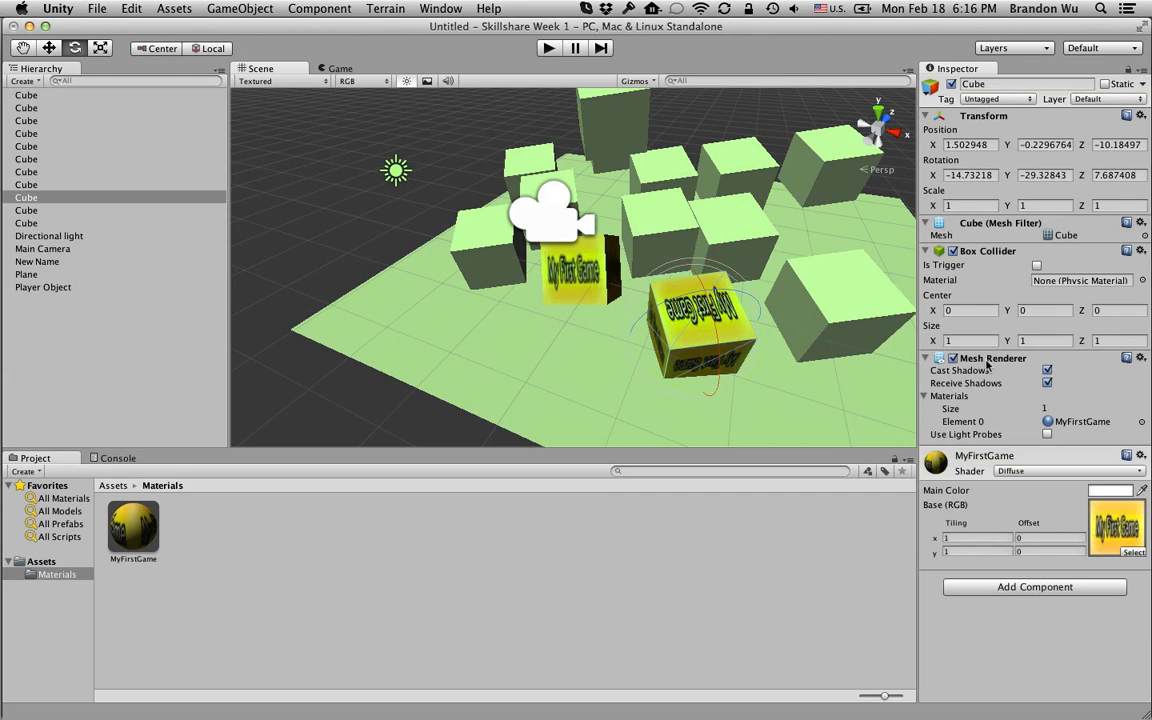
click(1088, 422)
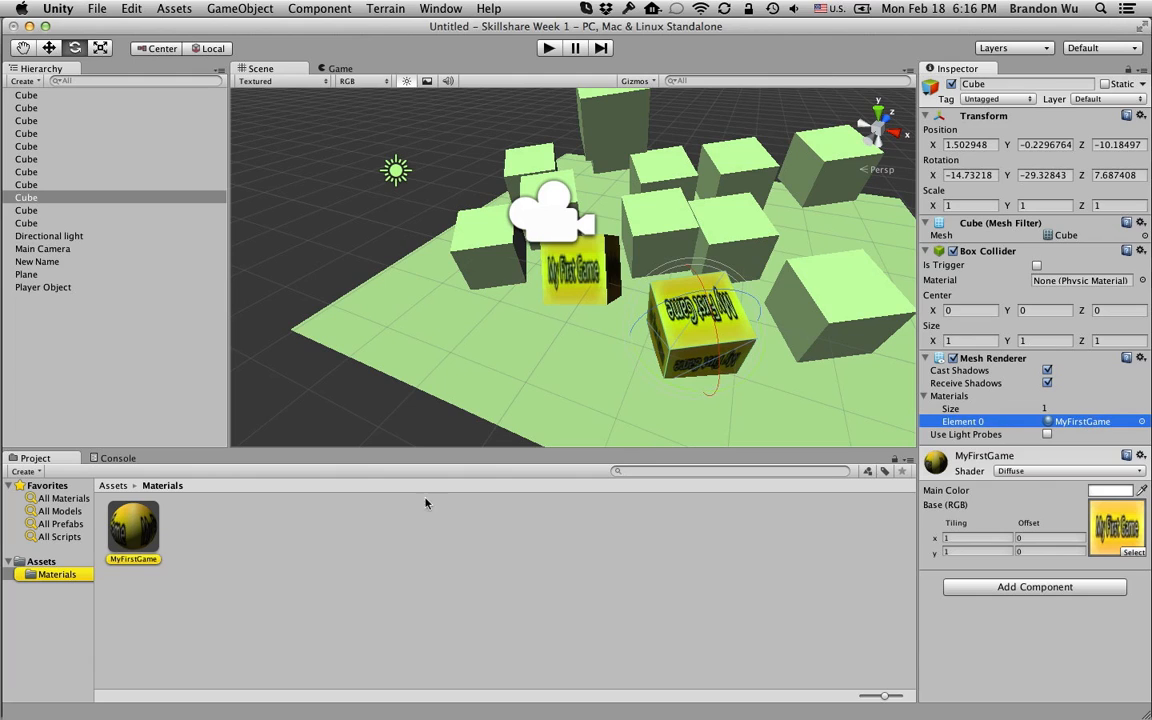
Step: Inspect the MyFirstGame material and open the texture choices for its Base (RGB)
click(189, 565)
click(133, 528)
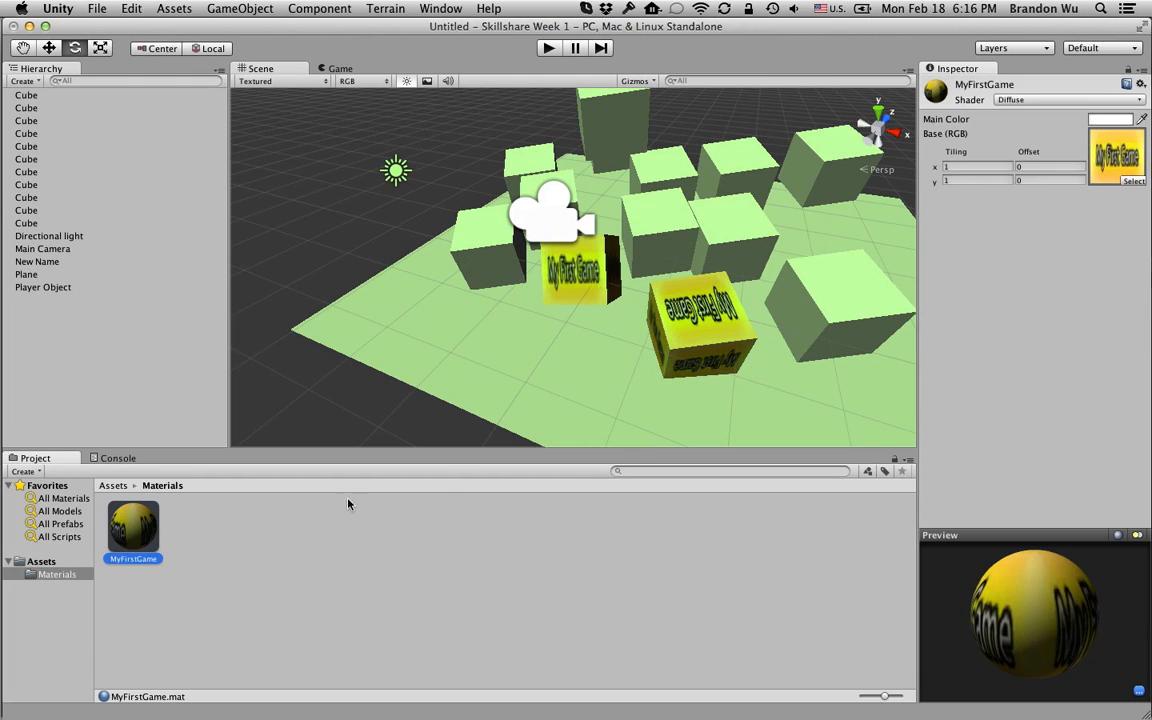
click(1135, 181)
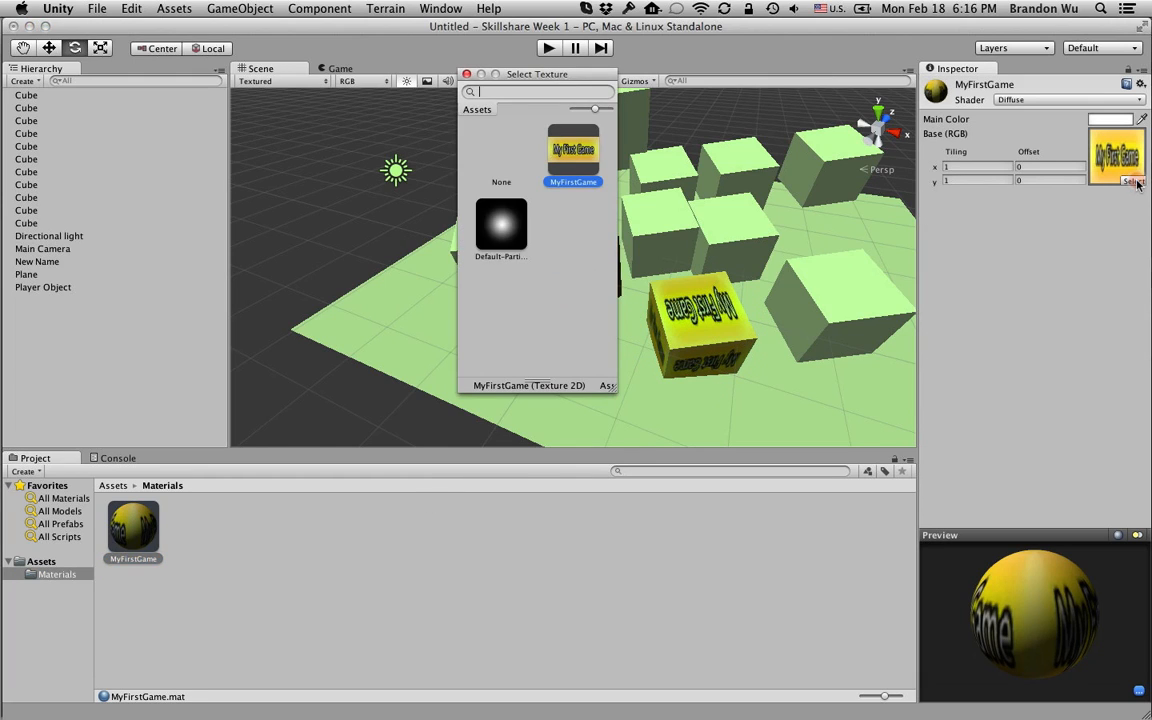